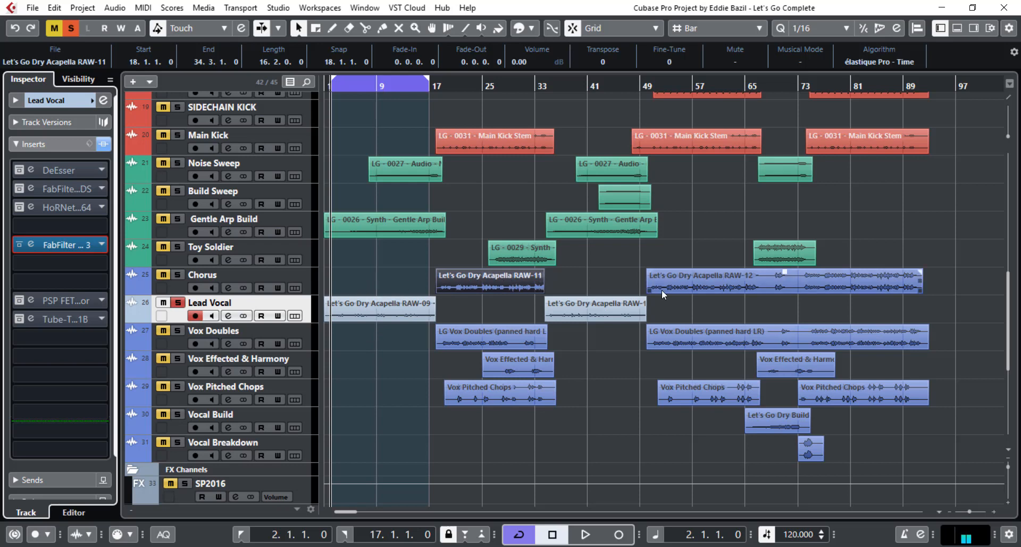
Examine the waveforms of the first Lead Vocal clip and the first Chorus clip in the audio editor
{"action": "double_click", "coordinate": [385, 315]}
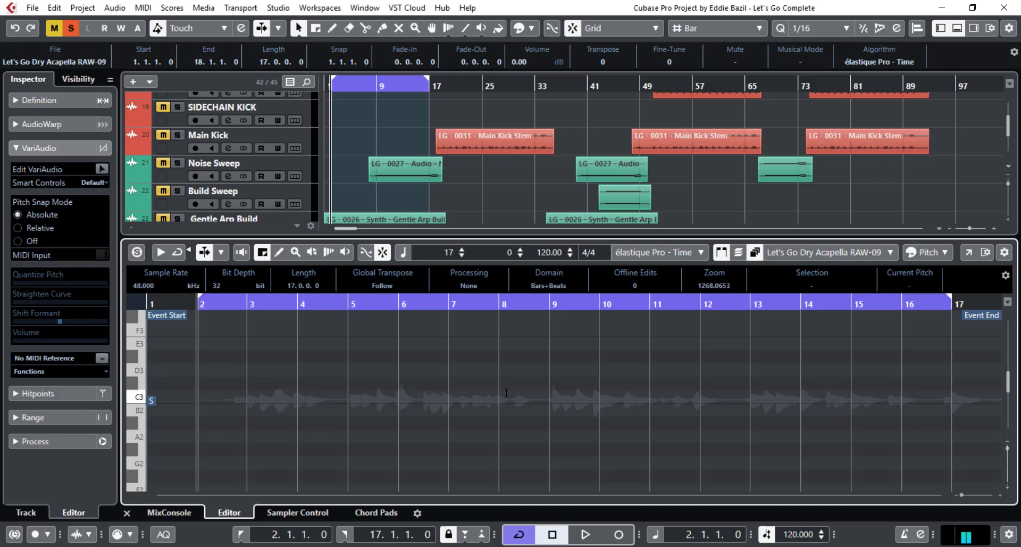
{"action": "left_click", "coordinate": [126, 512]}
{"action": "double_click", "coordinate": [511, 281]}
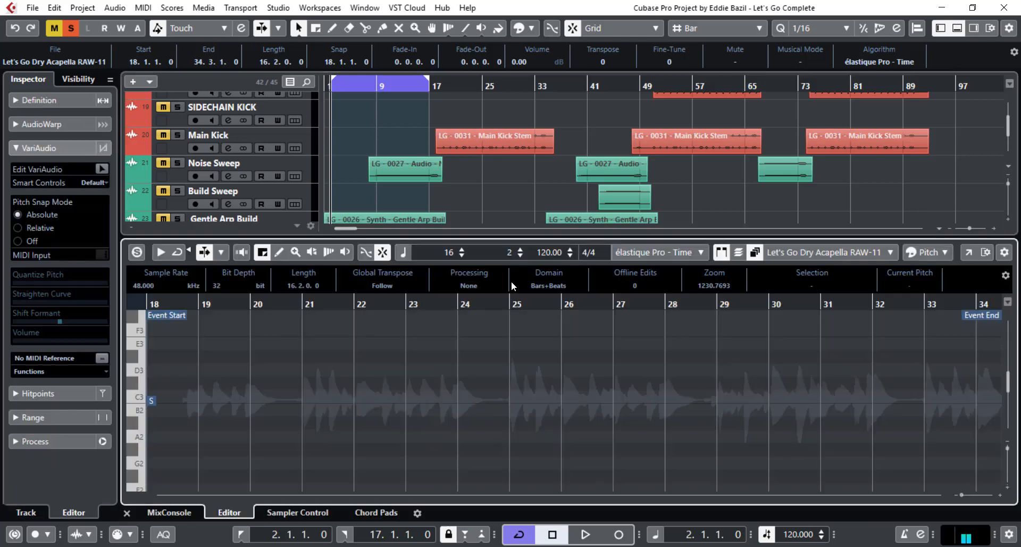
{"action": "left_click", "coordinate": [127, 513]}
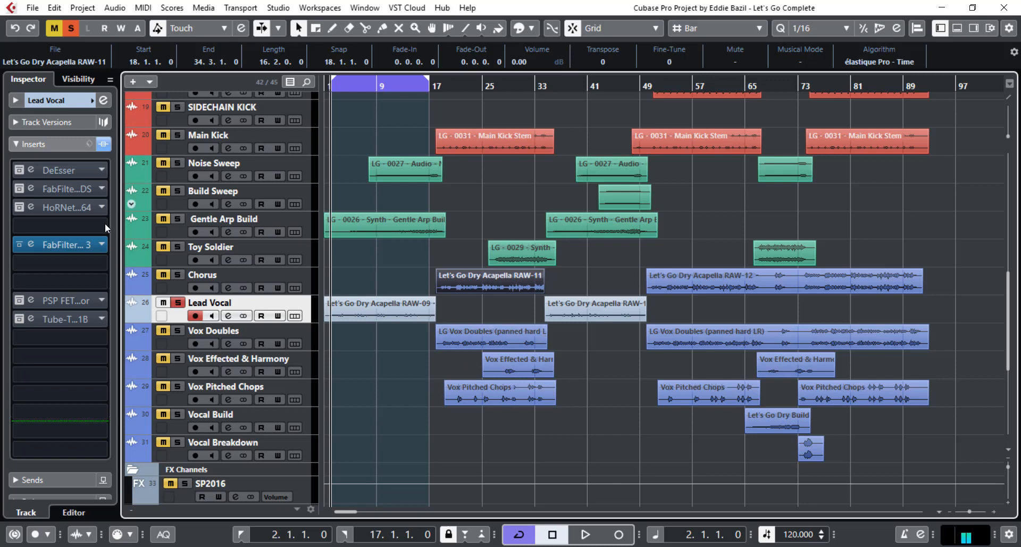
Move the Lead Vocal's DeEsser insert directly below FabFilter Pro-Q 3 and activate both inserts
{"action": "left_click", "coordinate": [19, 244]}
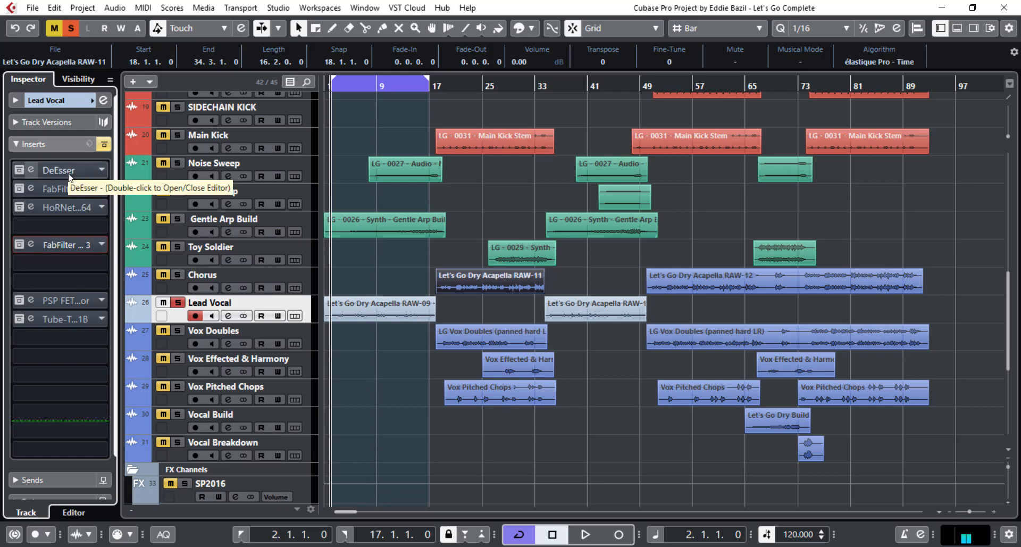
{"action": "left_click_drag", "start_coordinate": [68, 172], "coordinate": [58, 261]}
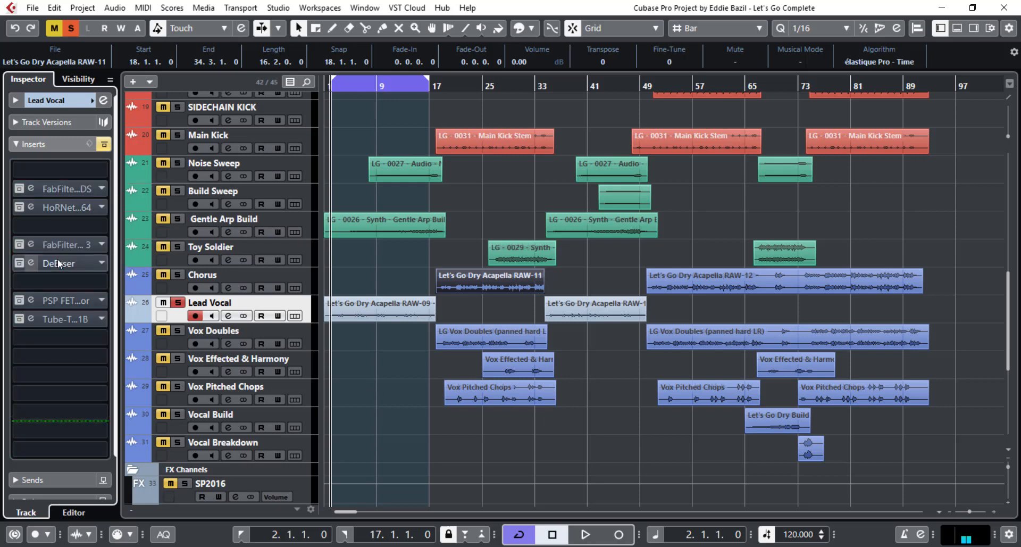
{"action": "left_click", "coordinate": [15, 248]}
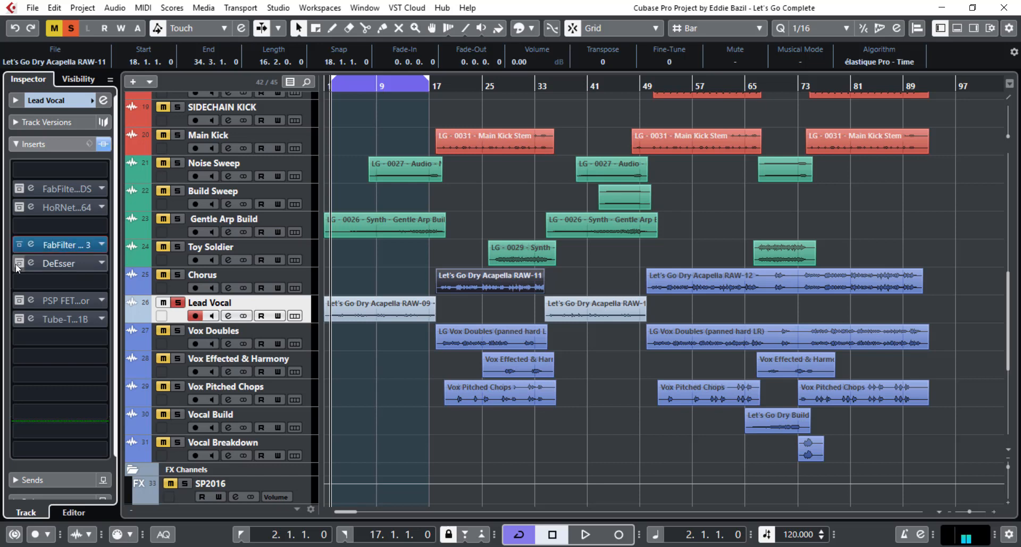
{"action": "left_click", "coordinate": [16, 263]}
Open the Lead Vocal's FabFilter Pro-Q 3 insert and load the Clean preset
{"action": "left_click", "coordinate": [31, 244]}
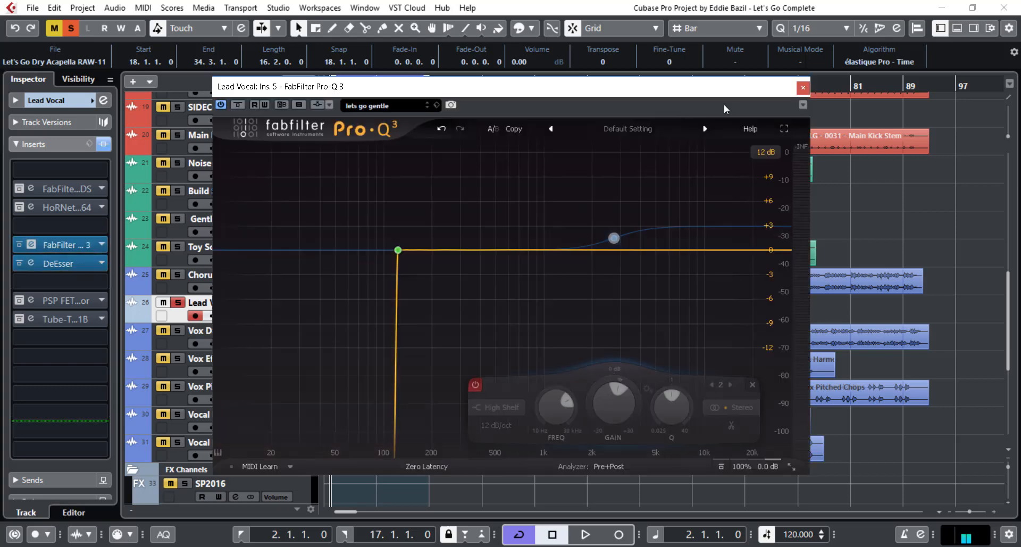
{"action": "left_click", "coordinate": [635, 128]}
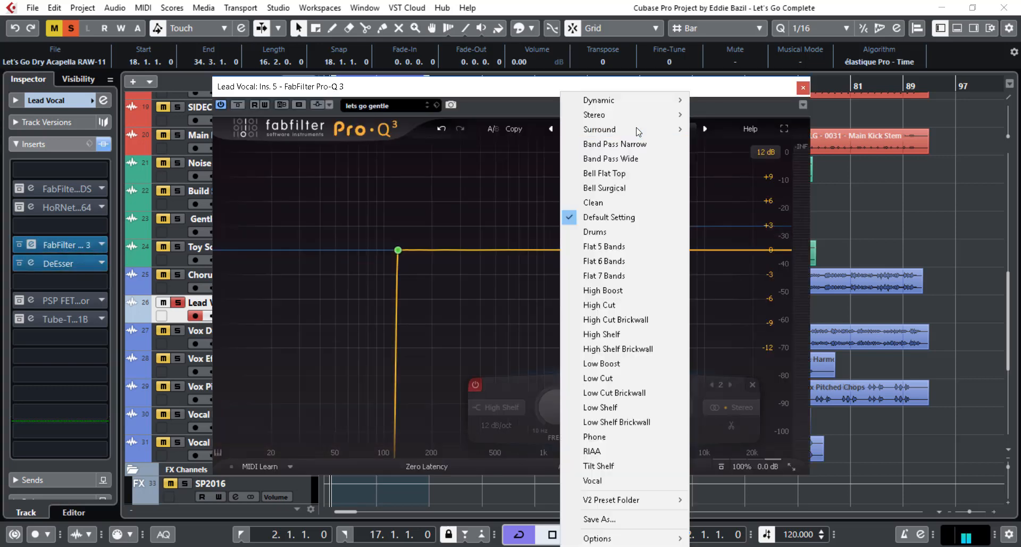
{"action": "left_click", "coordinate": [611, 203]}
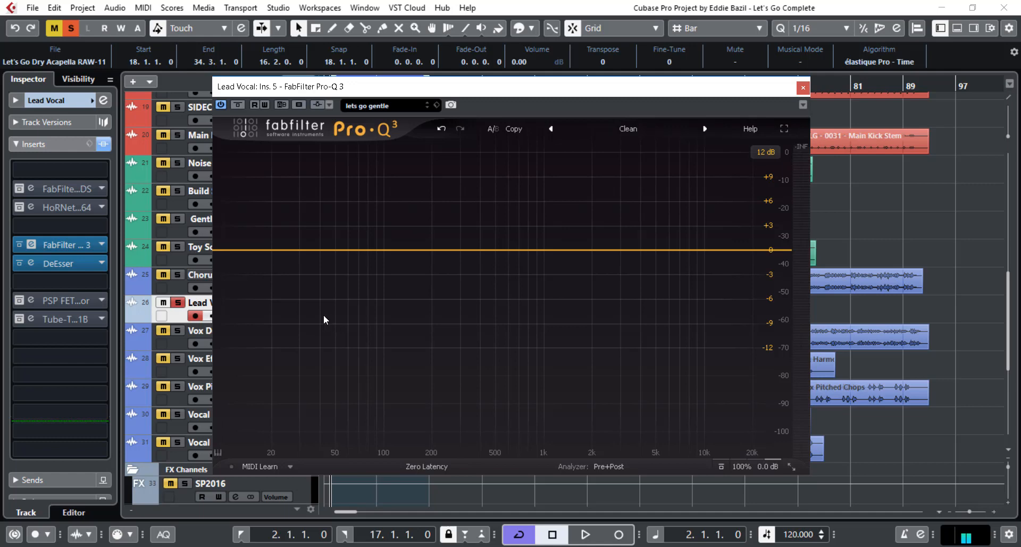
Add a High Shelf band at about 4005 Hz with +4.49 dB gain in Pro-Q 3, and close its editor
{"action": "left_click", "coordinate": [573, 247]}
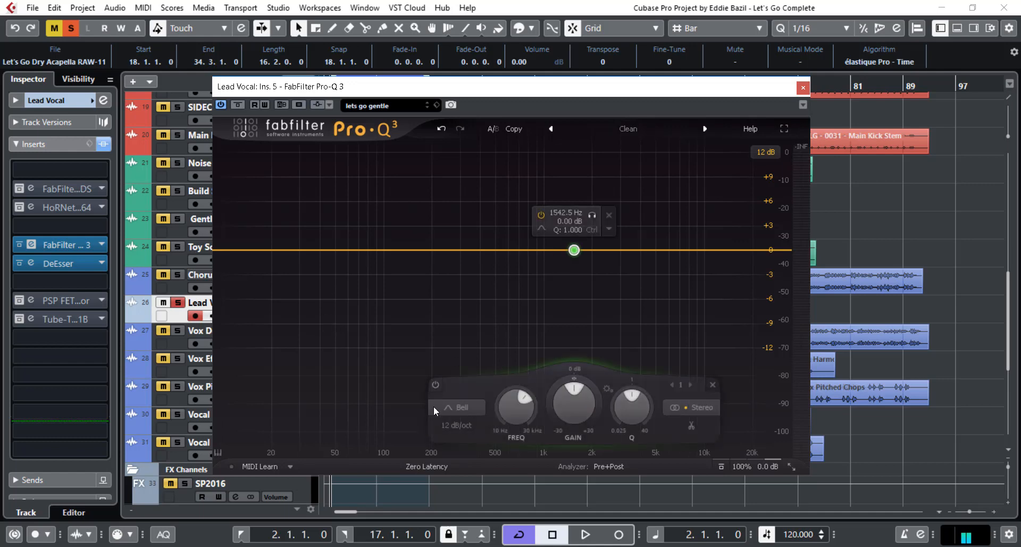
{"action": "left_click", "coordinate": [466, 407]}
{"action": "left_click", "coordinate": [471, 325]}
{"action": "left_click_drag", "start_coordinate": [577, 253], "coordinate": [641, 232]}
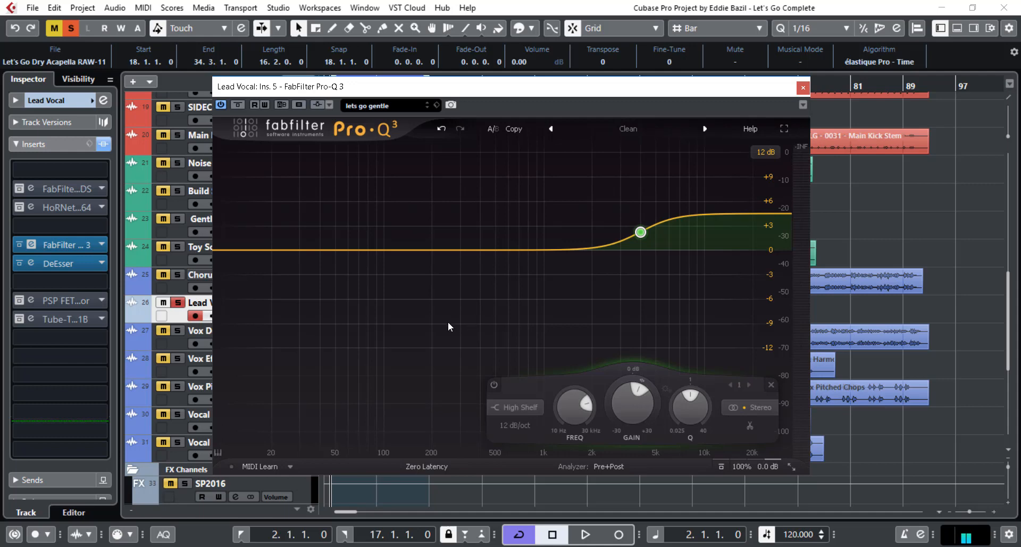
{"action": "mouse_move", "coordinate": [635, 249]}
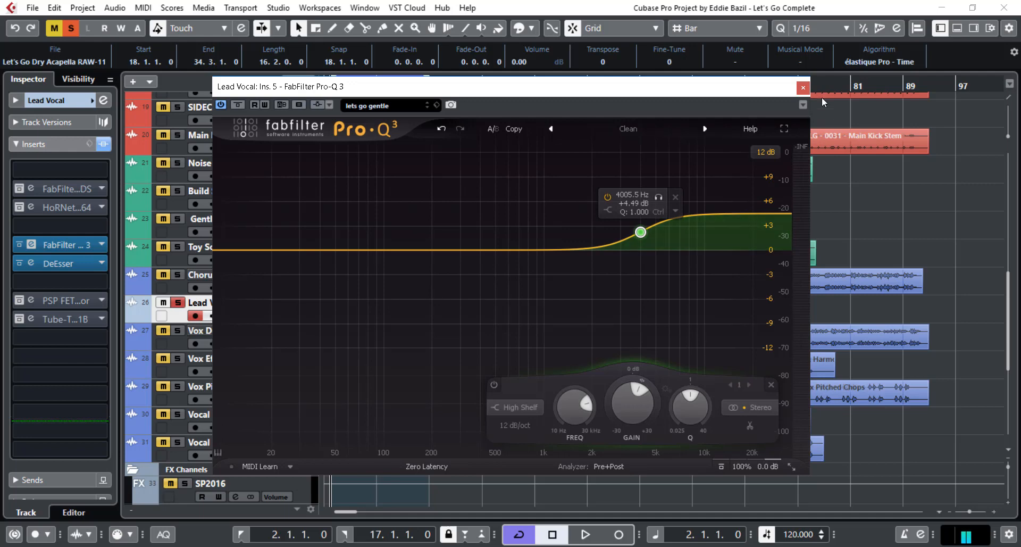
{"action": "left_click", "coordinate": [803, 87]}
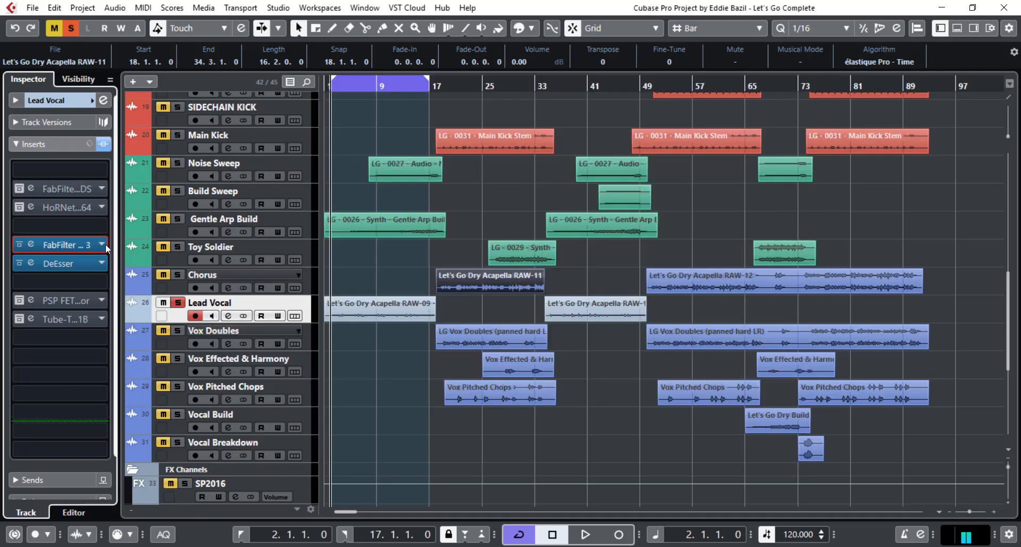
Bypass Pro-Q 3 and DeEsser on the Lead Vocal and listen to the unprocessed vocal
{"action": "left_click", "coordinate": [20, 244]}
{"action": "left_click", "coordinate": [20, 263]}
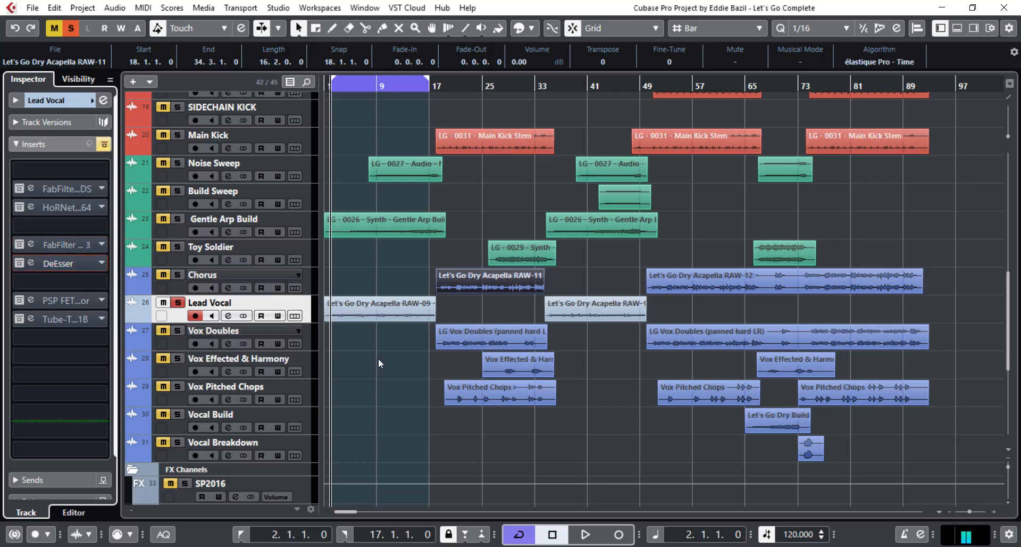
{"action": "key", "text": "space"}
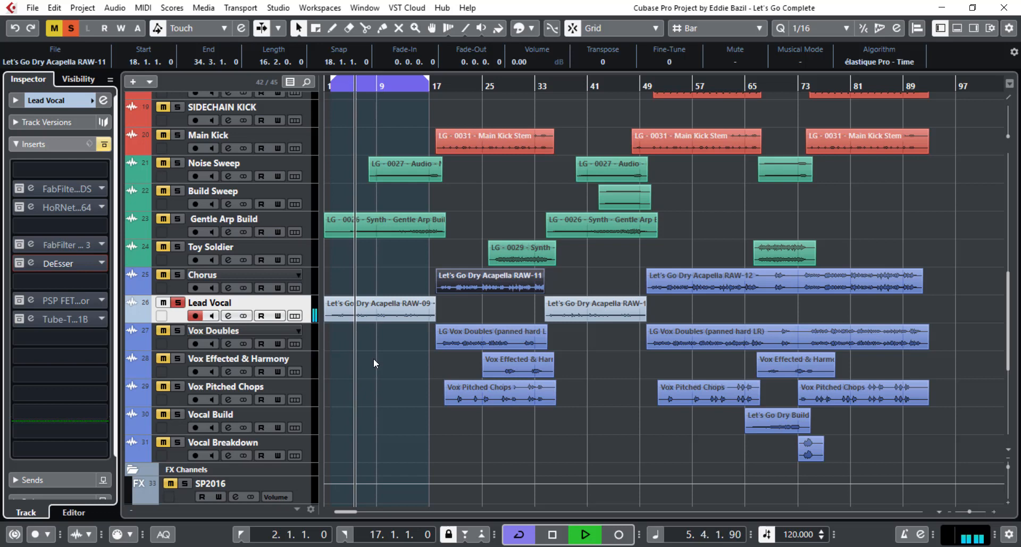
{"action": "key", "text": "space"}
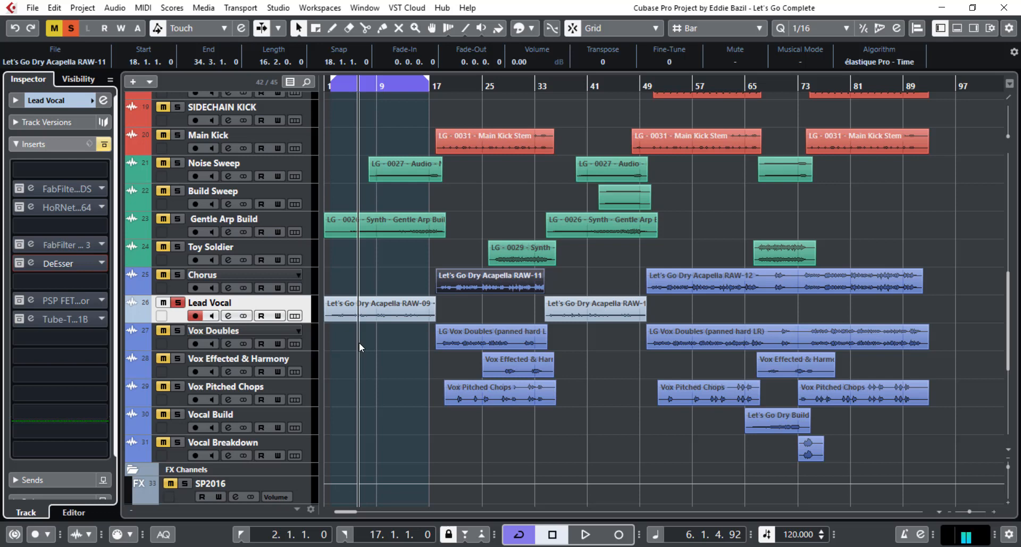
{"action": "mouse_move", "coordinate": [372, 312]}
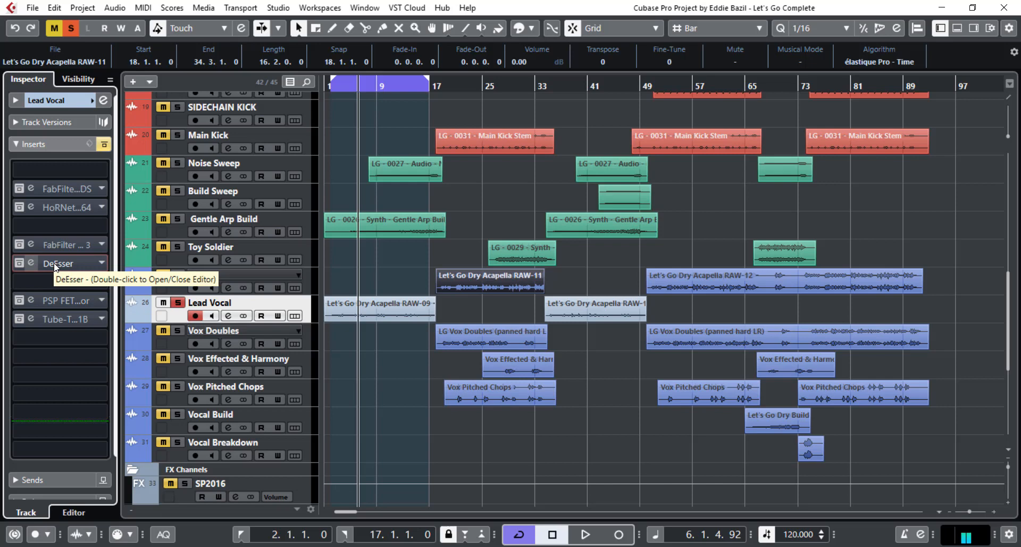
Move the DeEsser back to the Lead Vocal's first insert slot, activate it and open its editor
{"action": "left_click_drag", "start_coordinate": [79, 266], "coordinate": [75, 171]}
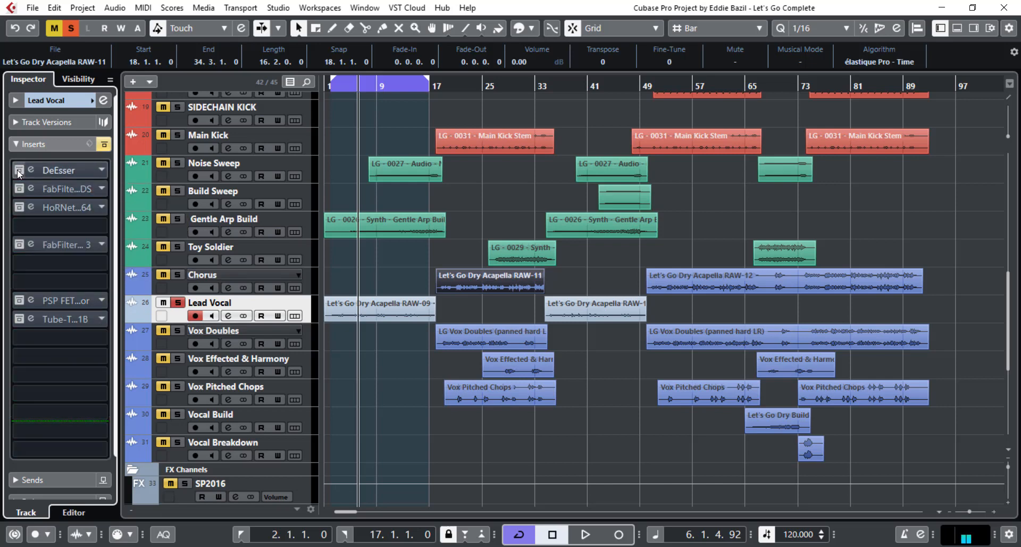
{"action": "left_click", "coordinate": [53, 172]}
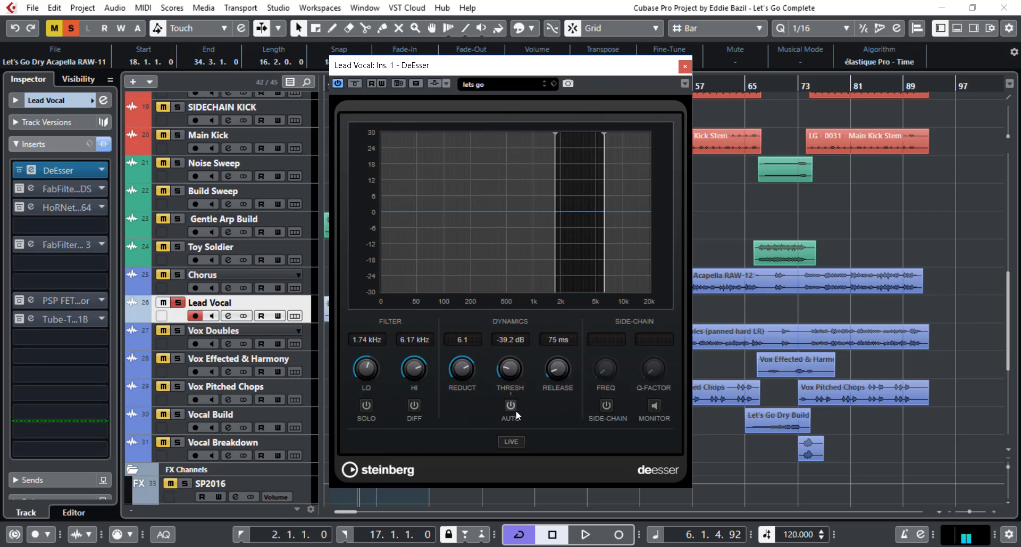
Solo the DeEsser's filter band during playback and sweep its limits to find the sibilance, settling on 1.92 kHz to 5.27 kHz
{"action": "key", "text": "space"}
{"action": "left_click", "coordinate": [366, 404]}
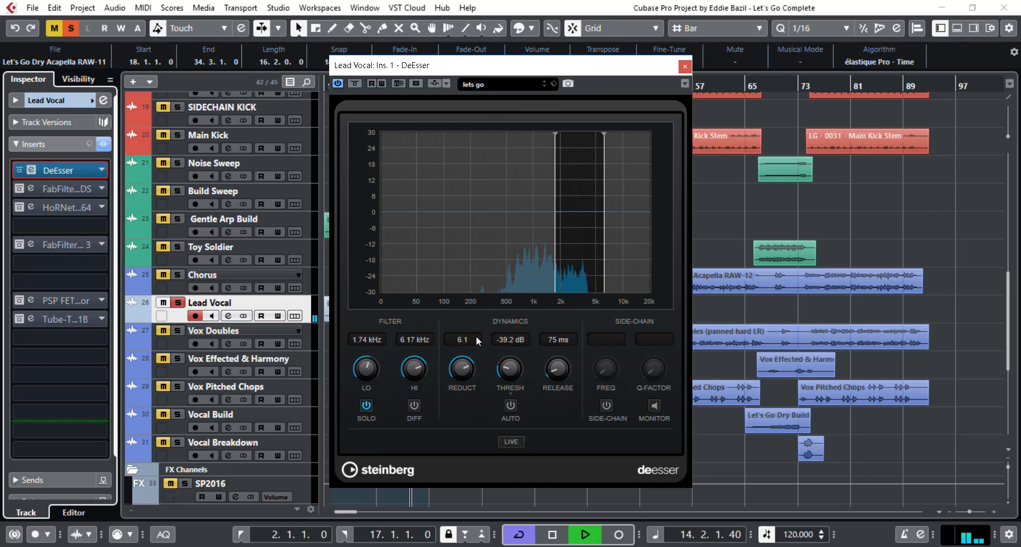
{"action": "scroll", "coordinate": [359, 373], "scroll_direction": "down", "scroll_amount": 5}
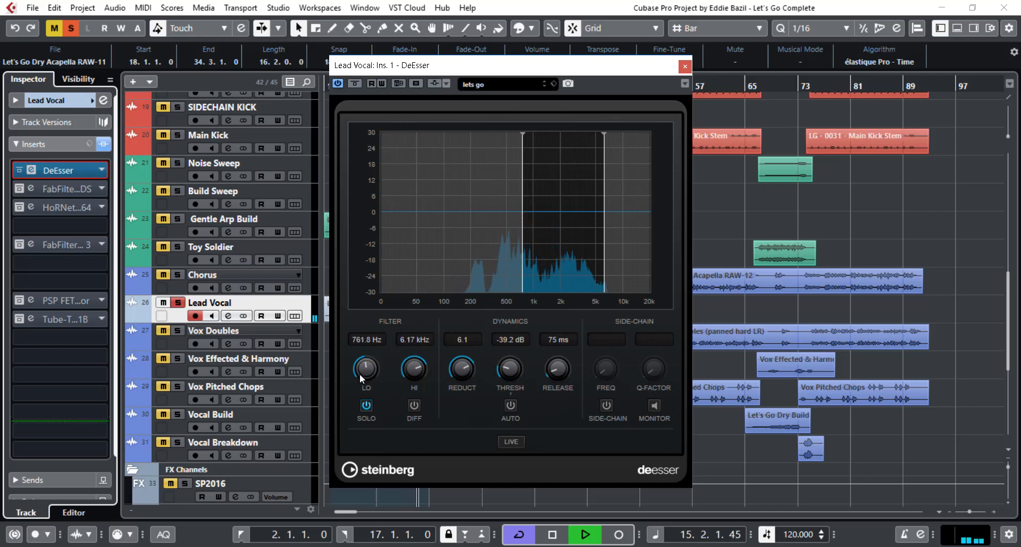
{"action": "scroll", "coordinate": [360, 373], "scroll_direction": "down", "scroll_amount": 1}
{"action": "left_click_drag", "start_coordinate": [366, 372], "coordinate": [369, 349]}
{"action": "mouse_move", "coordinate": [595, 240]}
{"action": "left_mouse_down"}
{"action": "mouse_move", "coordinate": [626, 240]}
{"action": "mouse_move", "coordinate": [500, 237]}
{"action": "mouse_move", "coordinate": [586, 238]}
{"action": "mouse_move", "coordinate": [576, 240]}
{"action": "left_mouse_up"}
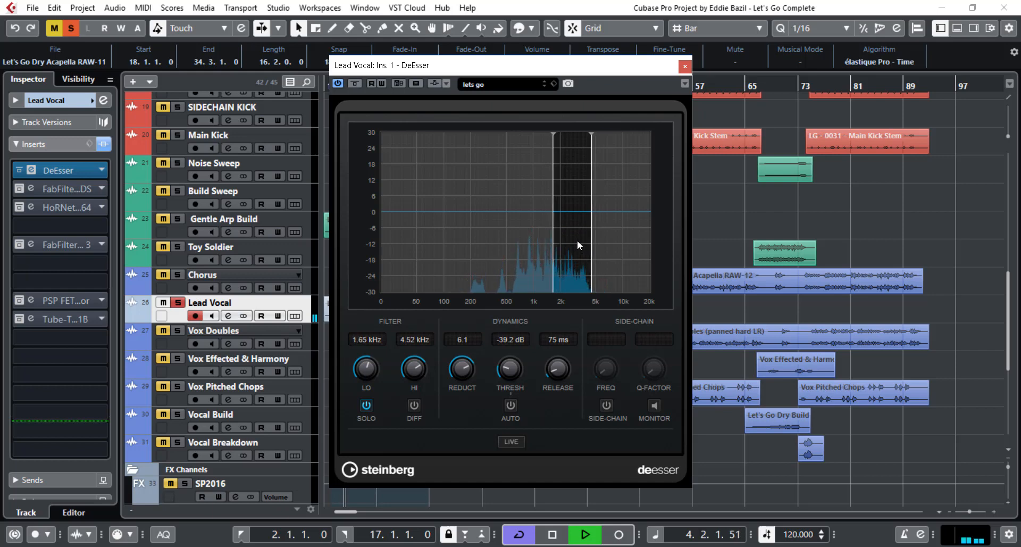
{"action": "left_click", "coordinate": [366, 405]}
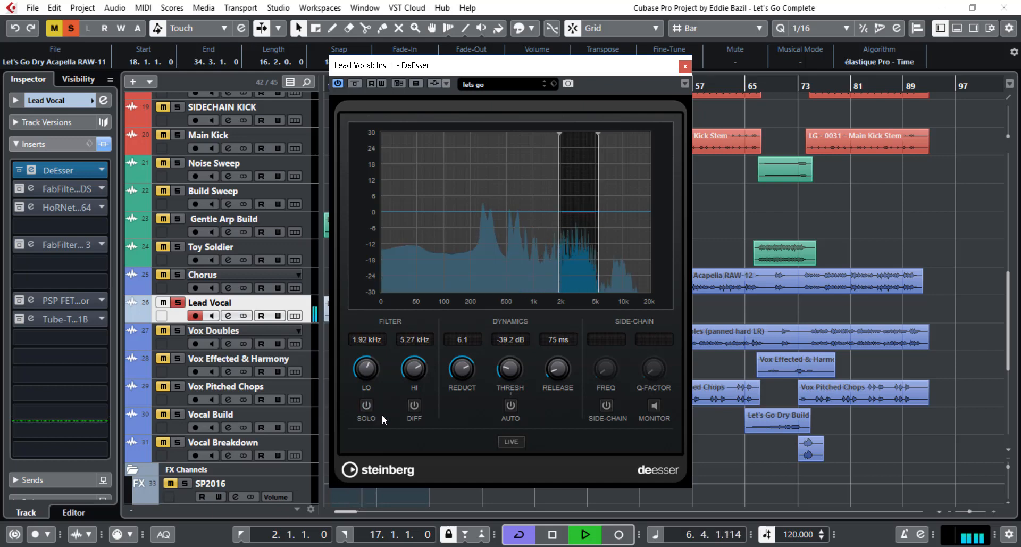
Audition the DeEsser's Diff signal while shifting the filter band to 2.20–6.04 kHz, and enable the Auto threshold
{"action": "left_click", "coordinate": [413, 406]}
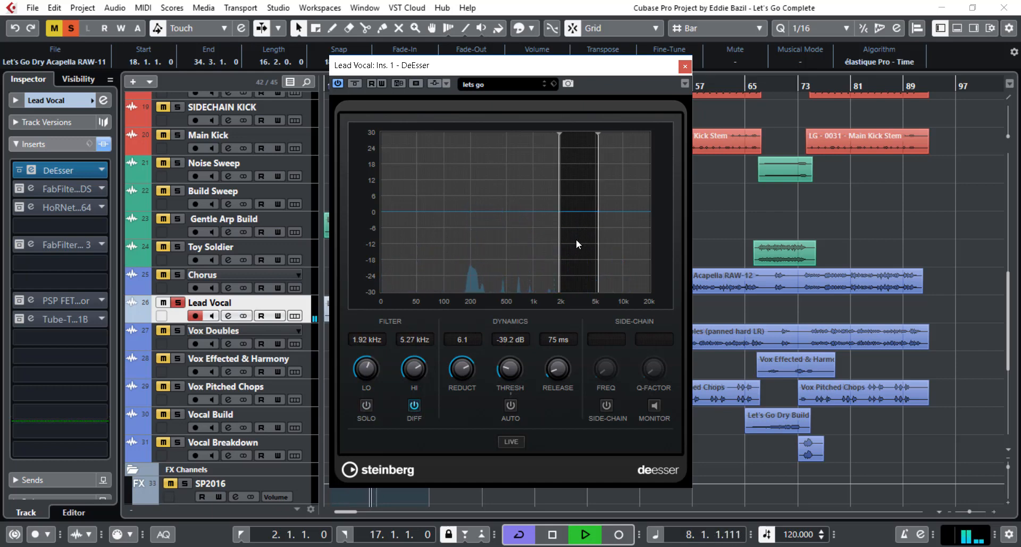
{"action": "mouse_move", "coordinate": [576, 238]}
{"action": "left_mouse_down"}
{"action": "mouse_move", "coordinate": [471, 245]}
{"action": "mouse_move", "coordinate": [593, 258]}
{"action": "mouse_move", "coordinate": [576, 254]}
{"action": "left_mouse_up"}
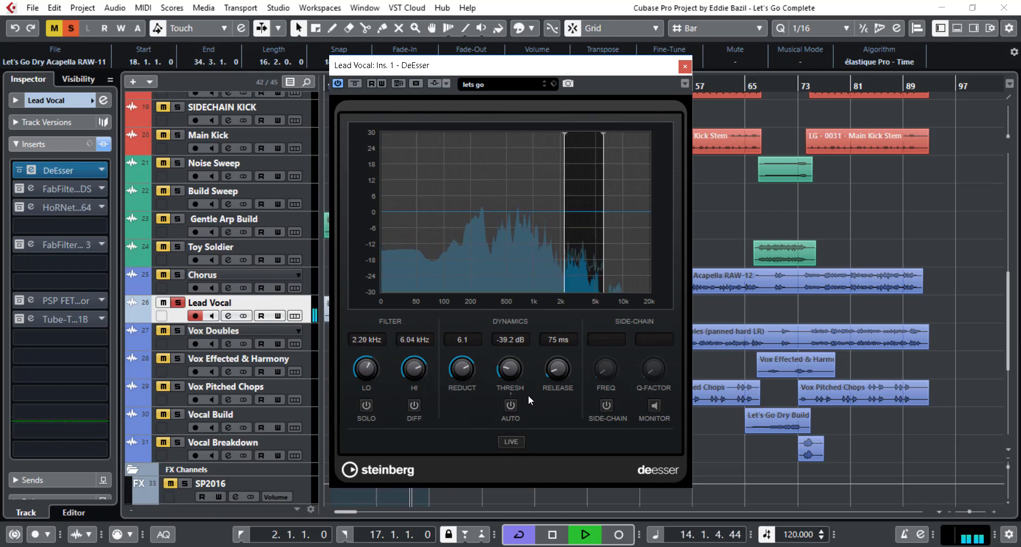
{"action": "left_click", "coordinate": [510, 405]}
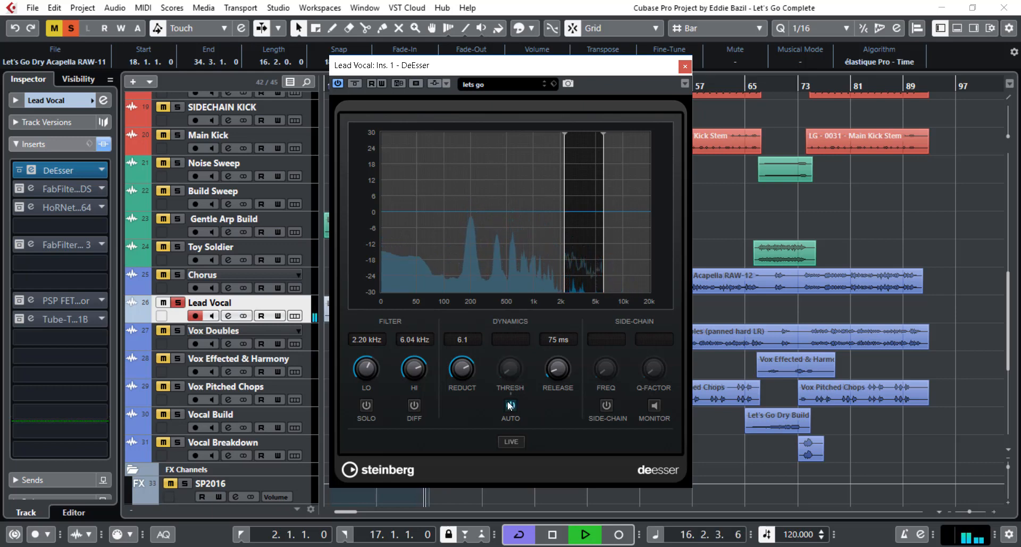
{"action": "key", "text": "space"}
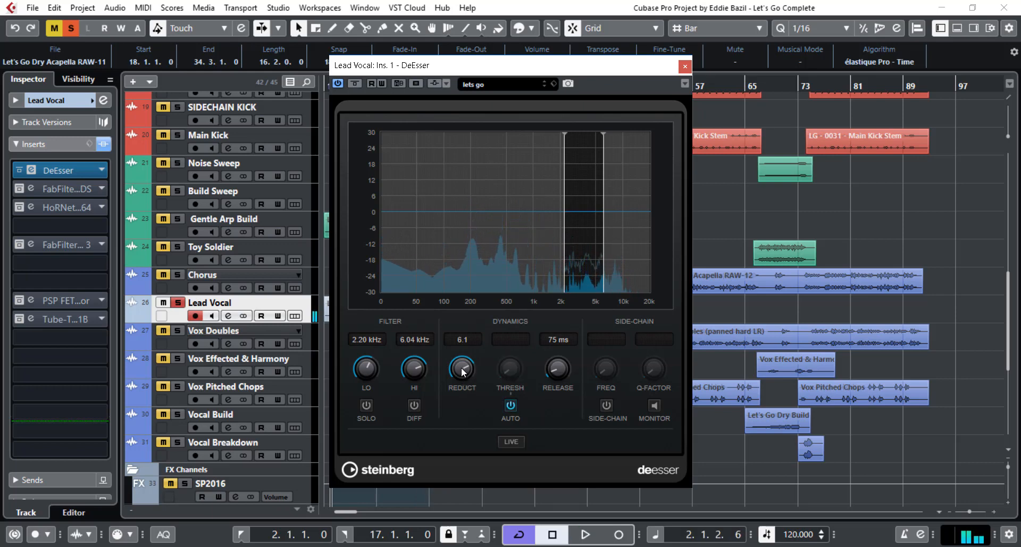
Set the DeEsser's reduction to 5.5 and its filter band to 1.49–5.94 kHz while checking playback, and close its editor
{"action": "left_click_drag", "start_coordinate": [461, 366], "coordinate": [461, 380]}
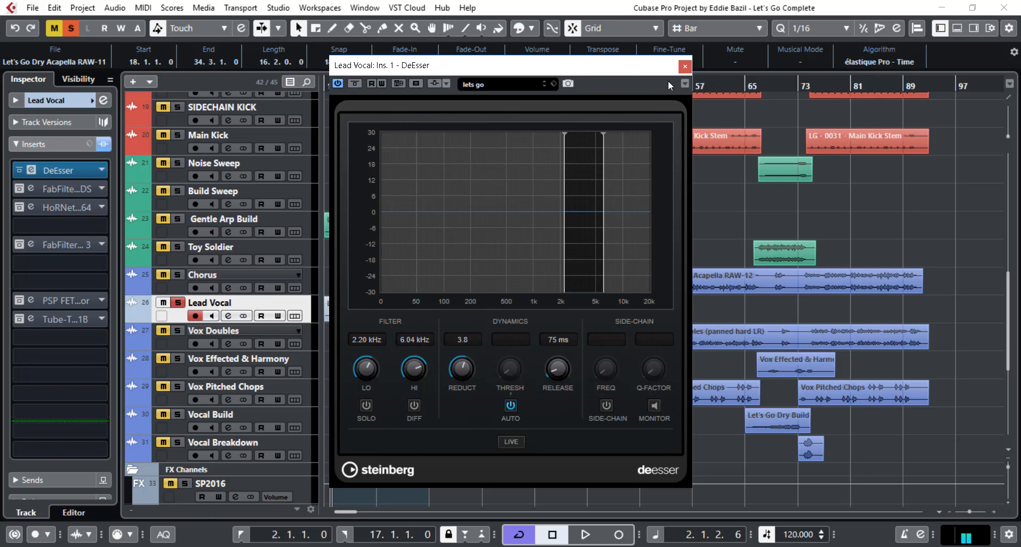
{"action": "key", "text": "space"}
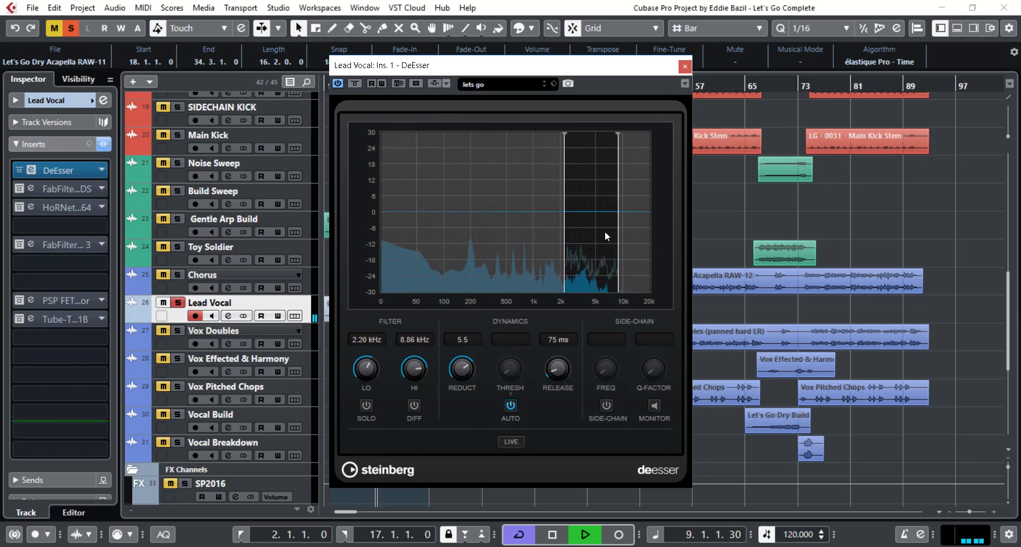
{"action": "left_click_drag", "start_coordinate": [605, 230], "coordinate": [589, 234]}
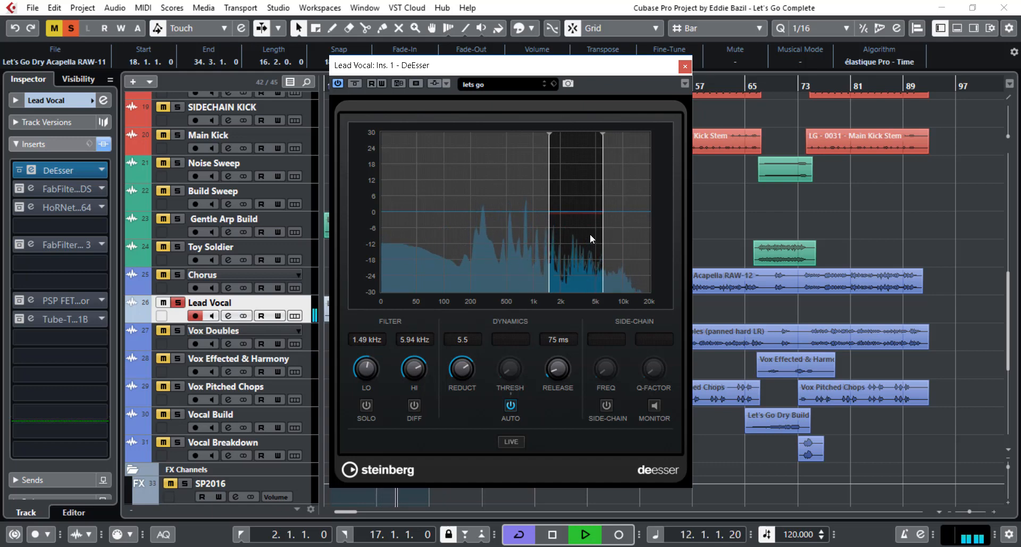
{"action": "key", "text": "space"}
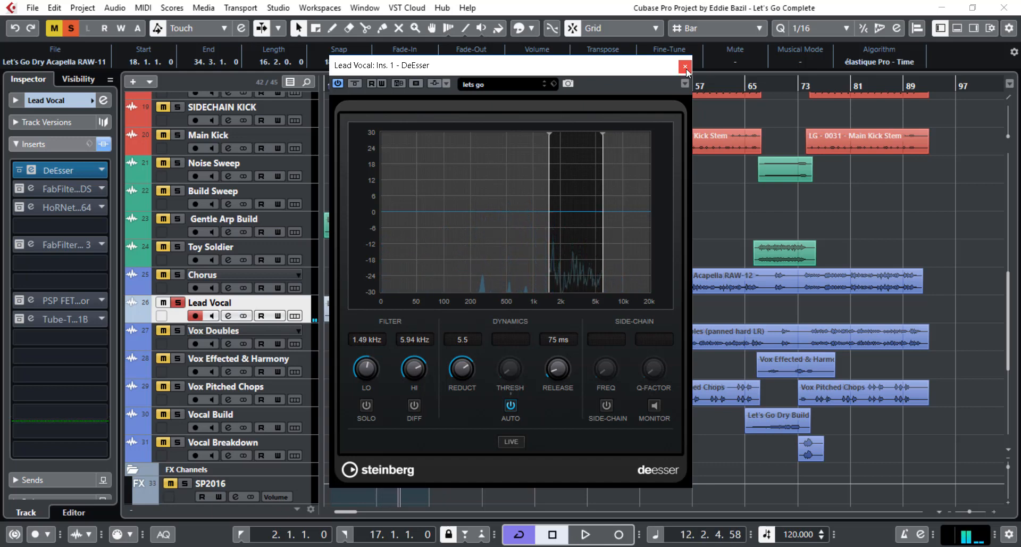
{"action": "left_click", "coordinate": [685, 67]}
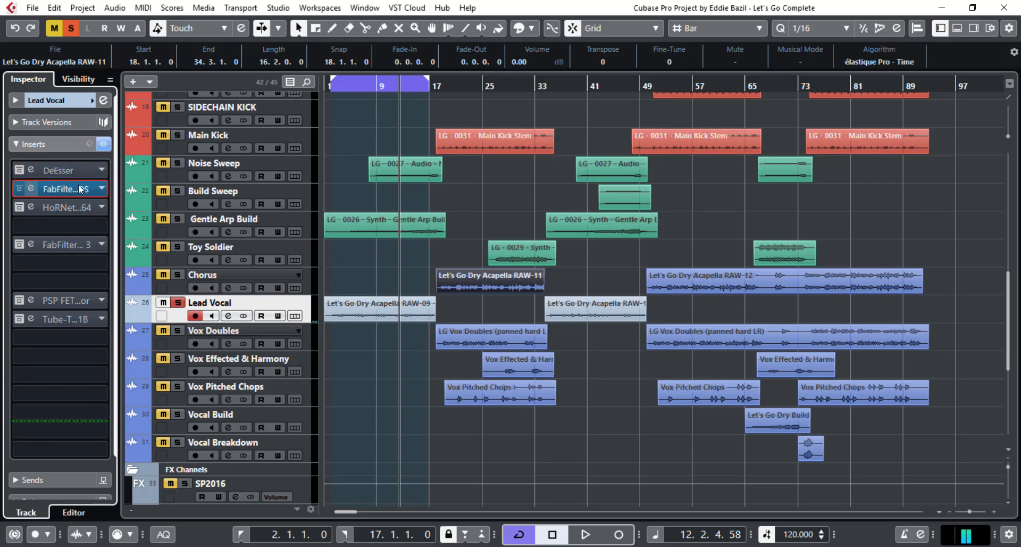
Open the Lead Vocal's FabFilter Pro-DS insert and listen to the vocal through its Female Wide Band preset
{"action": "double_click", "coordinate": [79, 189]}
{"action": "left_click", "coordinate": [717, 123]}
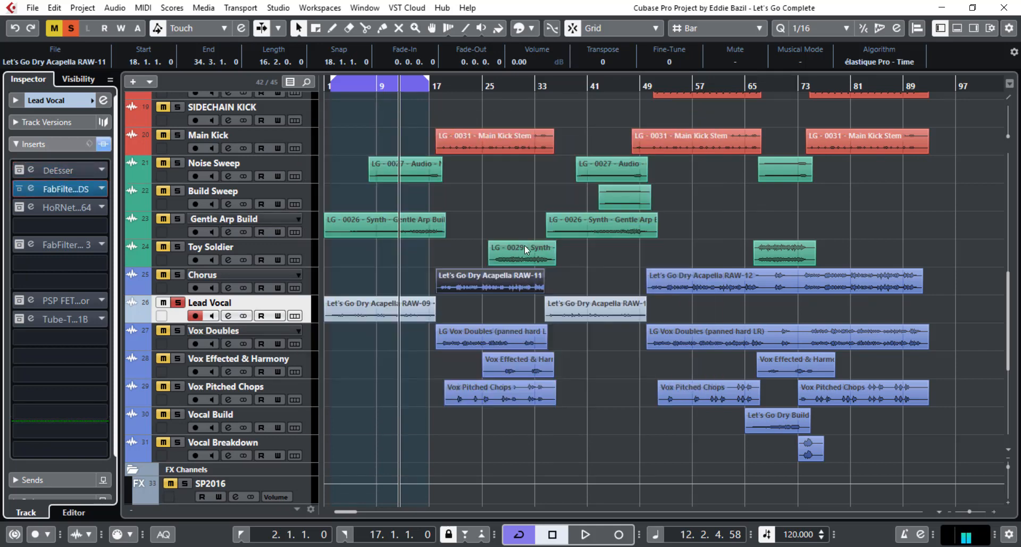
{"action": "left_click", "coordinate": [72, 187]}
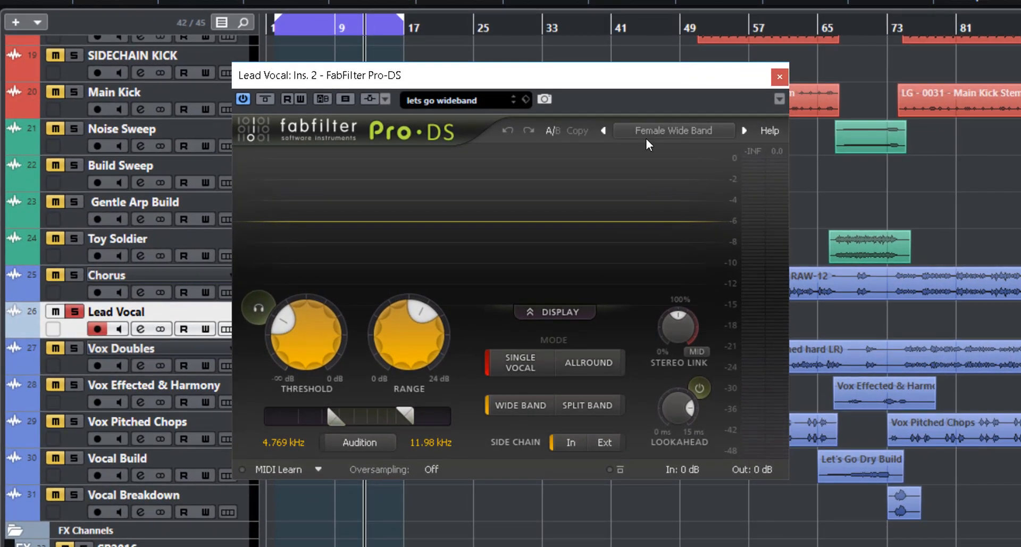
{"action": "key", "text": "space"}
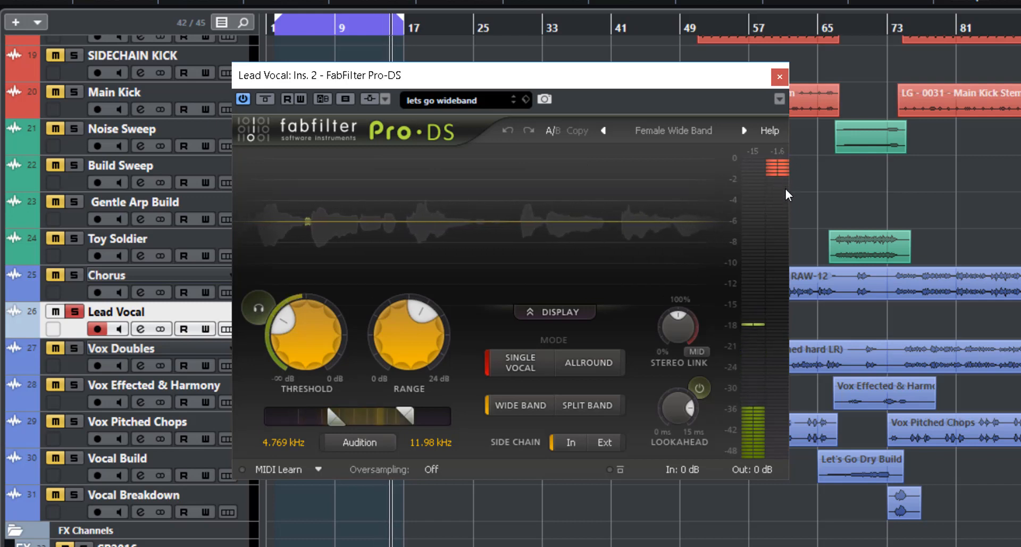
Audition the Pro-DS while raising its range through 12.95 dB to 24.00 dB, lower the range again with Audition off, and close its editor
{"action": "left_click", "coordinate": [375, 445]}
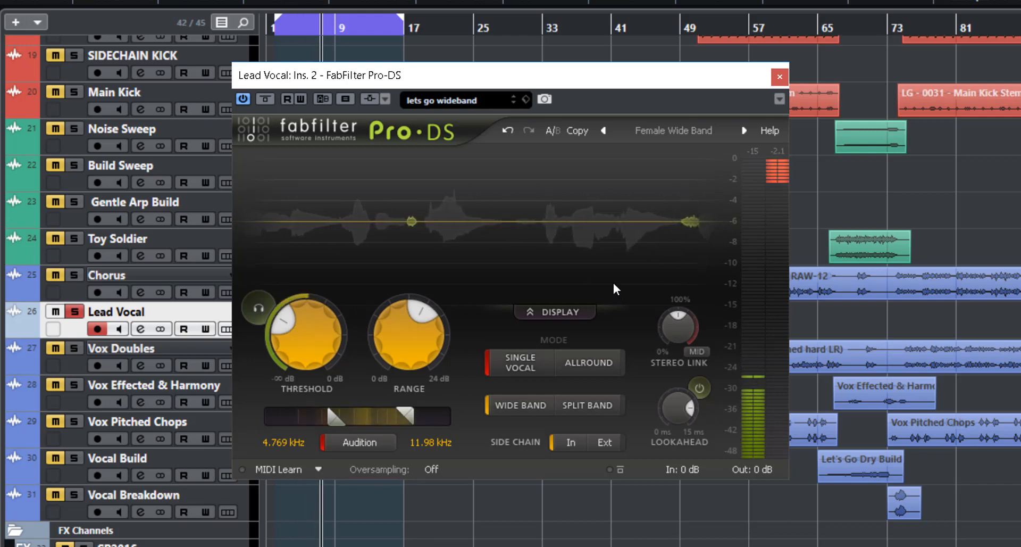
{"action": "mouse_move", "coordinate": [405, 355]}
{"action": "left_click_drag", "start_coordinate": [405, 355], "coordinate": [401, 302]}
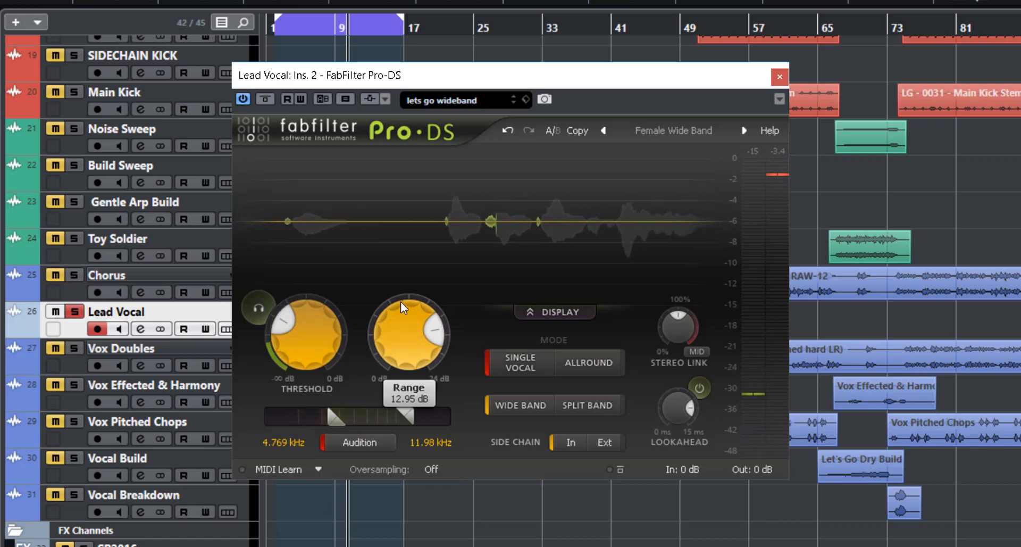
{"action": "mouse_move", "coordinate": [400, 327]}
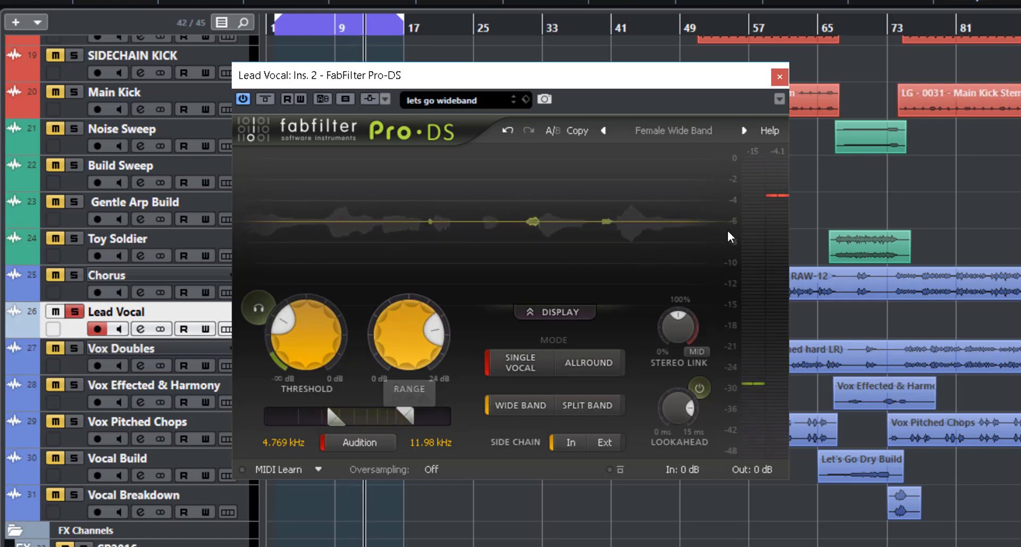
{"action": "left_click_drag", "start_coordinate": [399, 337], "coordinate": [394, 285]}
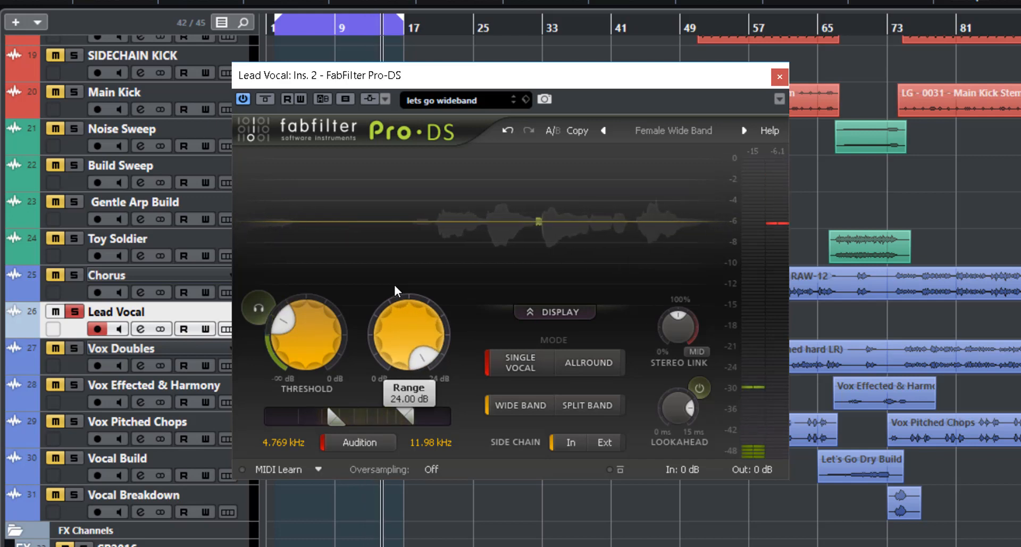
{"action": "mouse_move", "coordinate": [416, 340]}
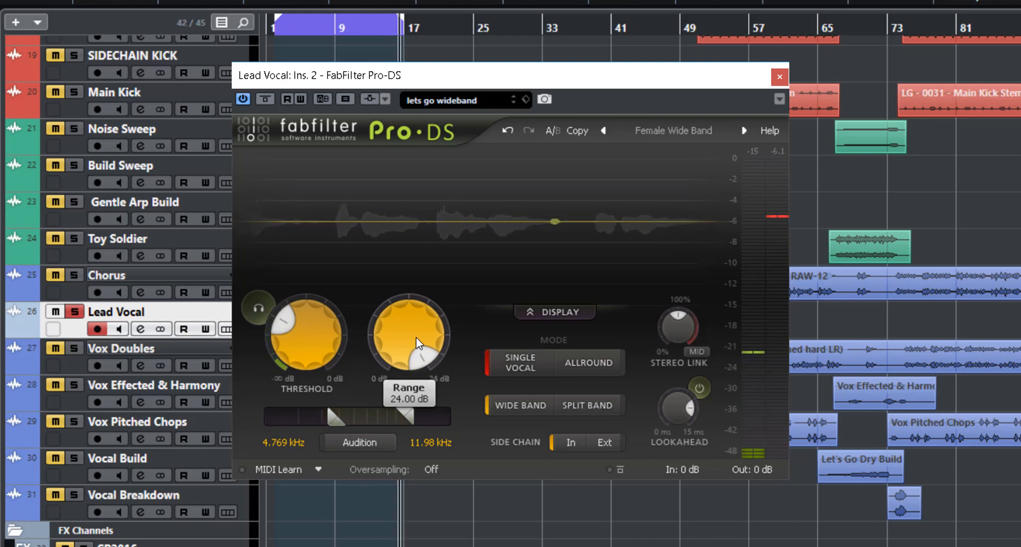
{"action": "left_click_drag", "start_coordinate": [409, 341], "coordinate": [422, 426]}
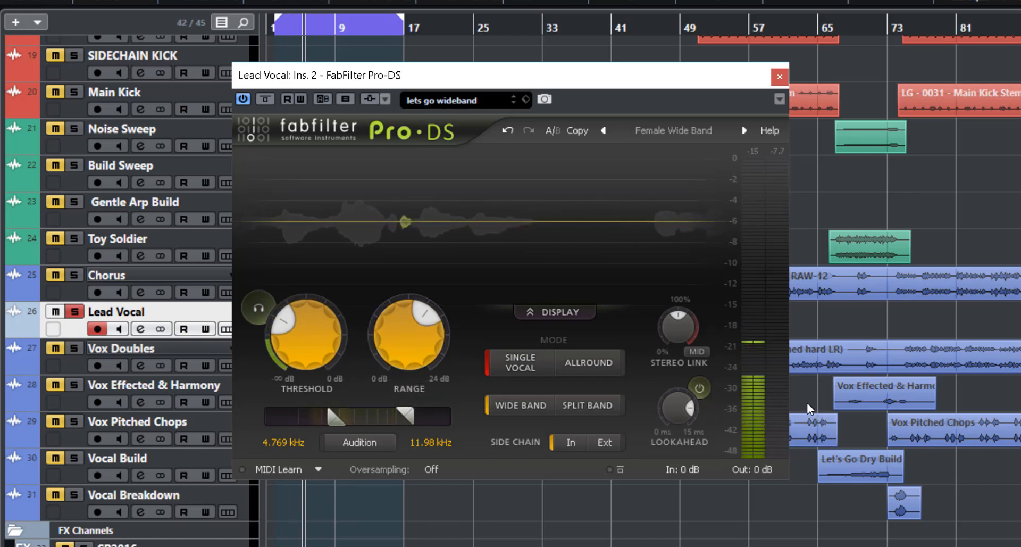
{"action": "left_click", "coordinate": [781, 83]}
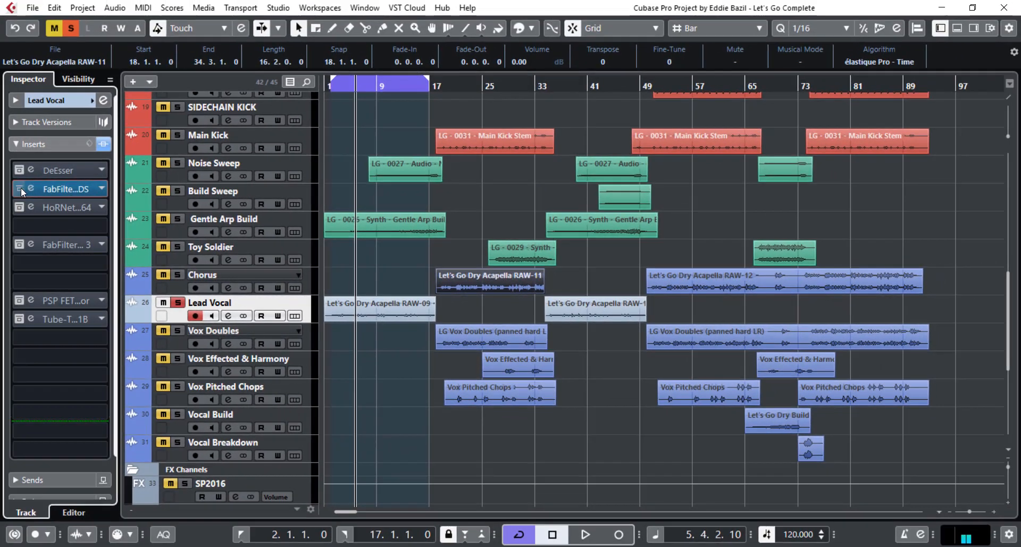
Bypass the Lead Vocal's Pro-DS insert, activate the HoRNet Sybilla insert in its place and open its editor
{"action": "left_click", "coordinate": [21, 188]}
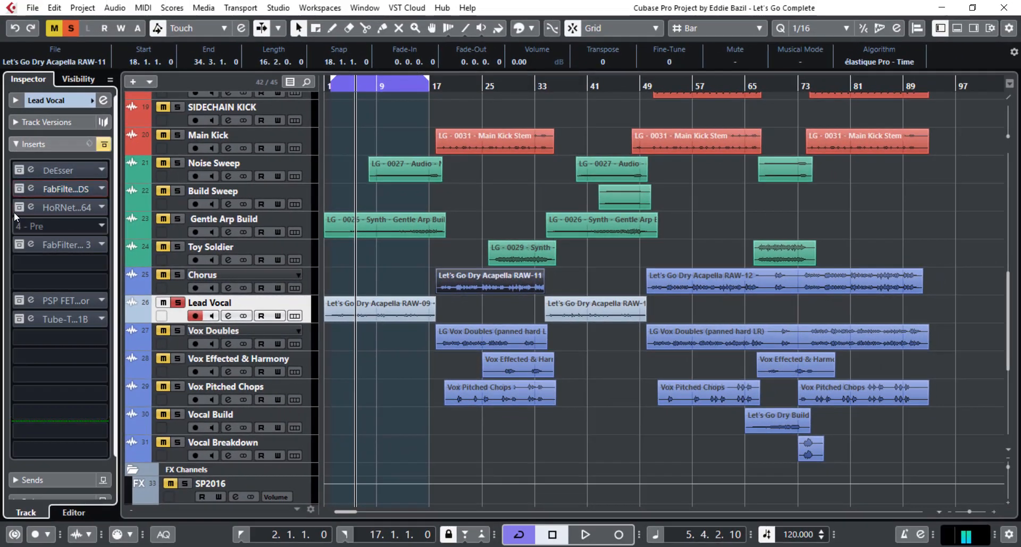
{"action": "left_click", "coordinate": [17, 207]}
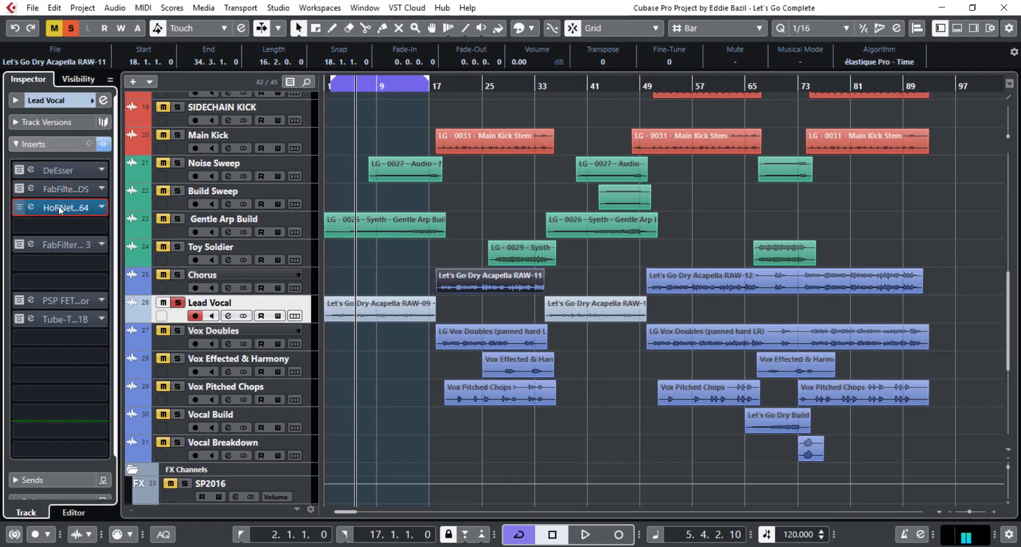
{"action": "left_click", "coordinate": [75, 206]}
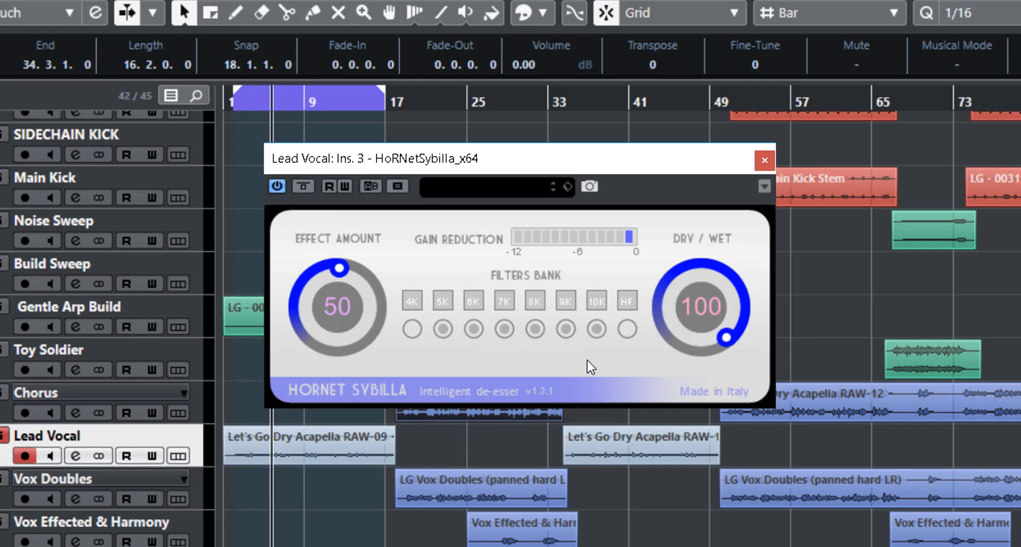
Switch off all active bands in Sybilla's filters bank and set the effect amount to 66
{"action": "left_click", "coordinate": [598, 328]}
{"action": "left_click", "coordinate": [532, 332]}
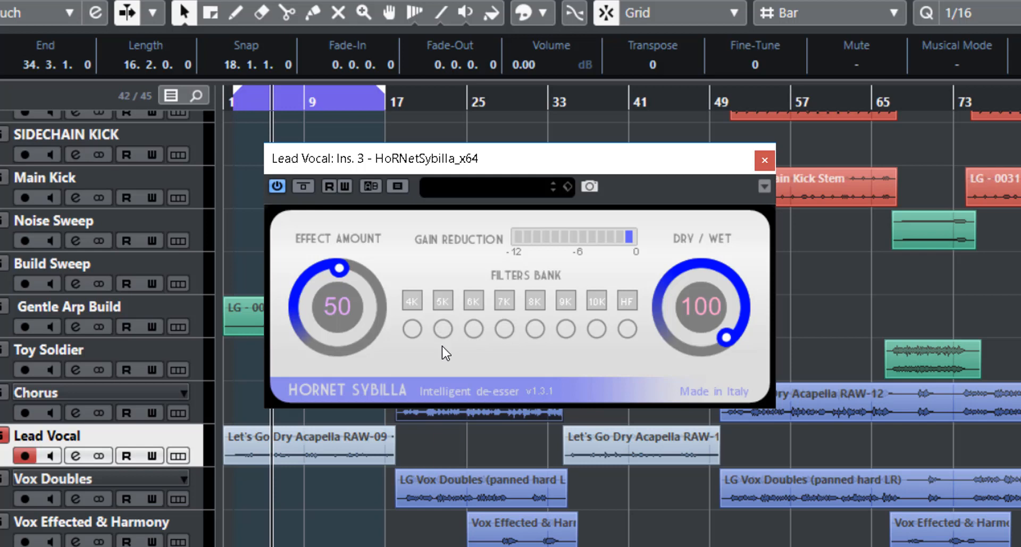
{"action": "left_click_drag", "start_coordinate": [339, 270], "coordinate": [394, 207]}
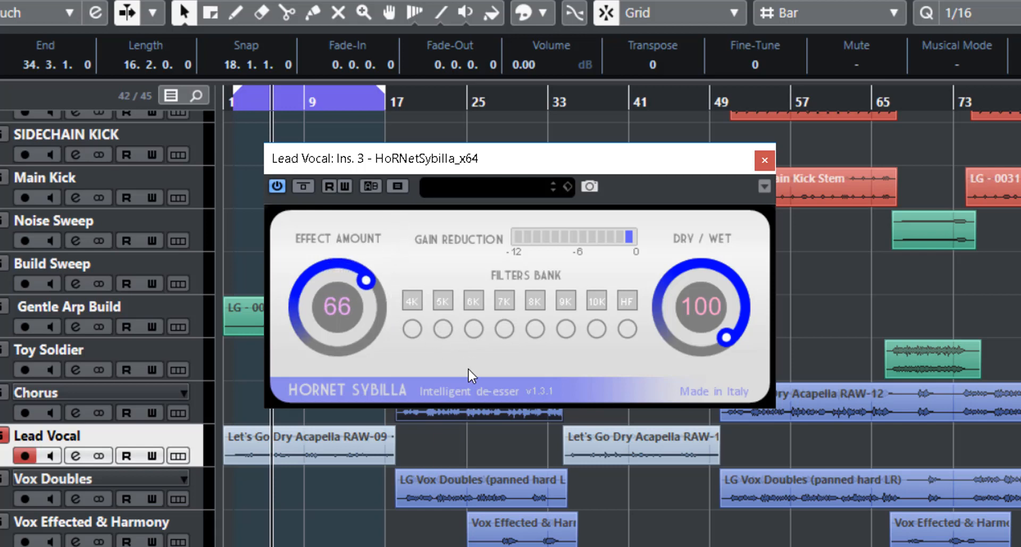
Enable the 5K through 10K bands in Sybilla's filters bank, and close its editor
{"action": "left_click", "coordinate": [443, 329]}
{"action": "left_click", "coordinate": [504, 330]}
{"action": "left_click", "coordinate": [535, 330]}
{"action": "left_click", "coordinate": [569, 331]}
{"action": "left_click", "coordinate": [594, 330]}
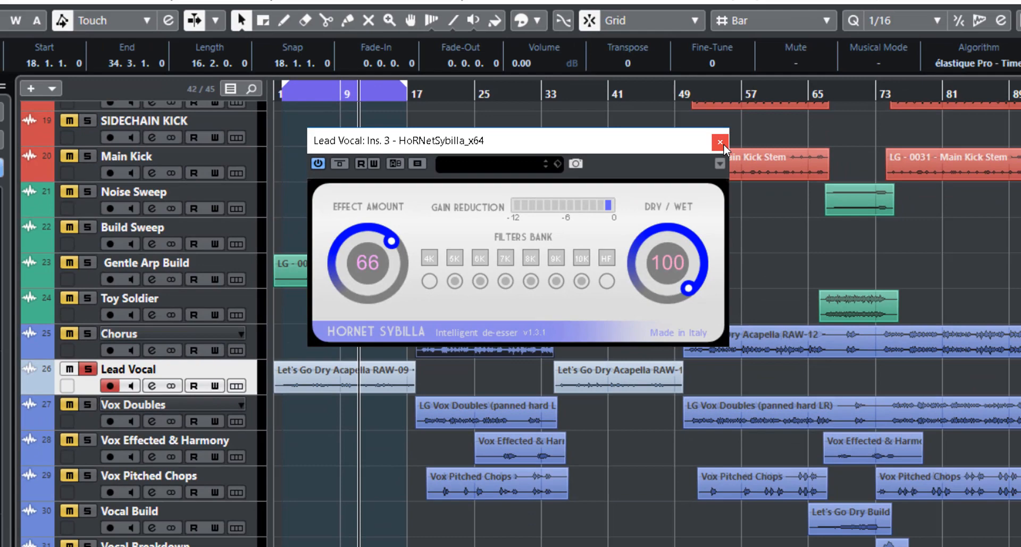
{"action": "left_click", "coordinate": [765, 160]}
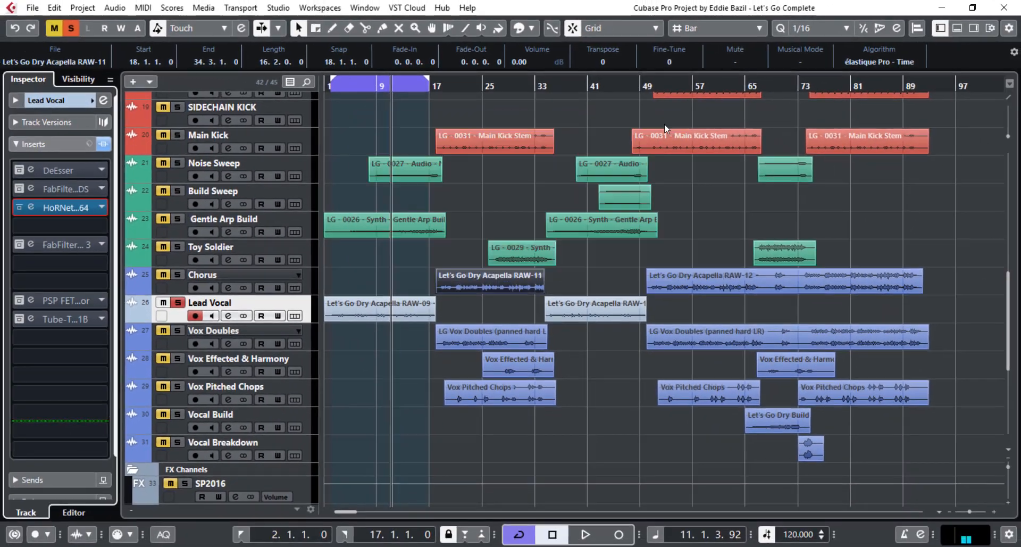
Bypass HoRNet Sybilla, reactivate the Pro-DS insert, listen to the vocal through it with its editor open, and close the editor
{"action": "left_click", "coordinate": [19, 207]}
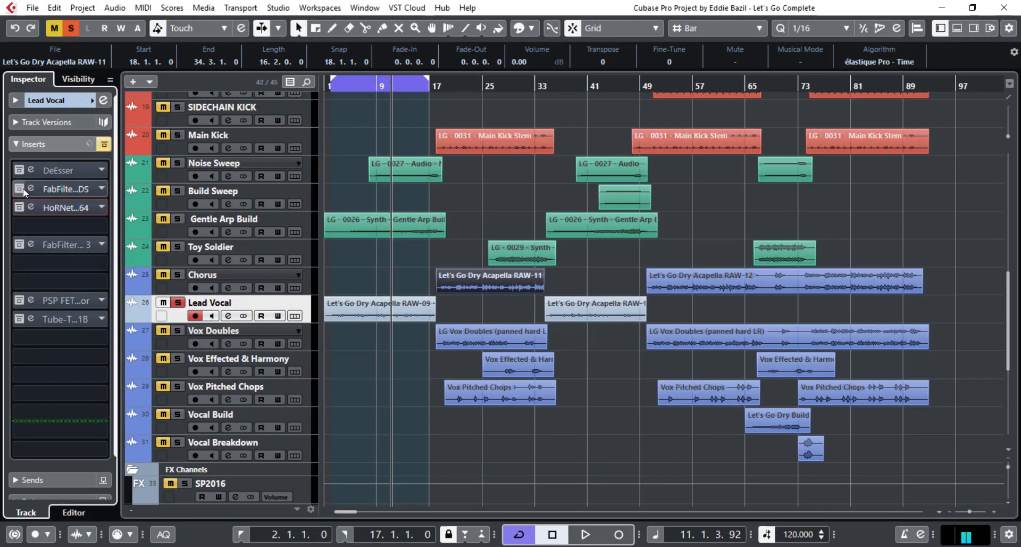
{"action": "left_click", "coordinate": [59, 191]}
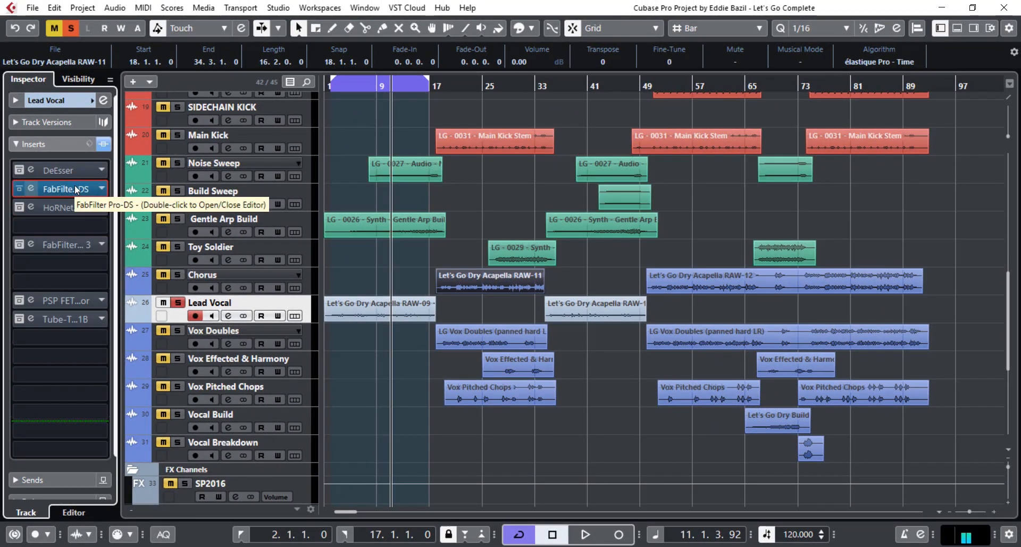
{"action": "double_click", "coordinate": [77, 190]}
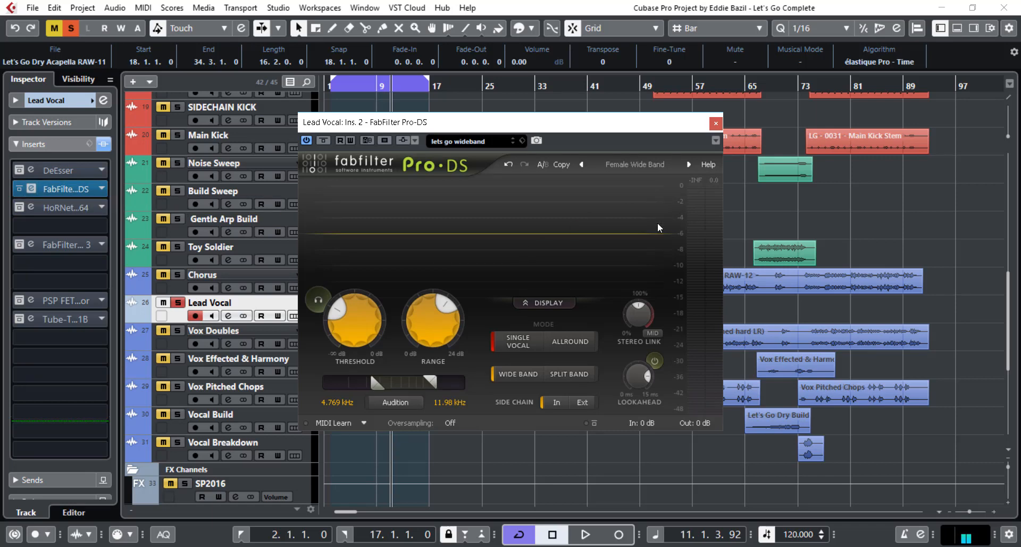
{"action": "key", "text": "space"}
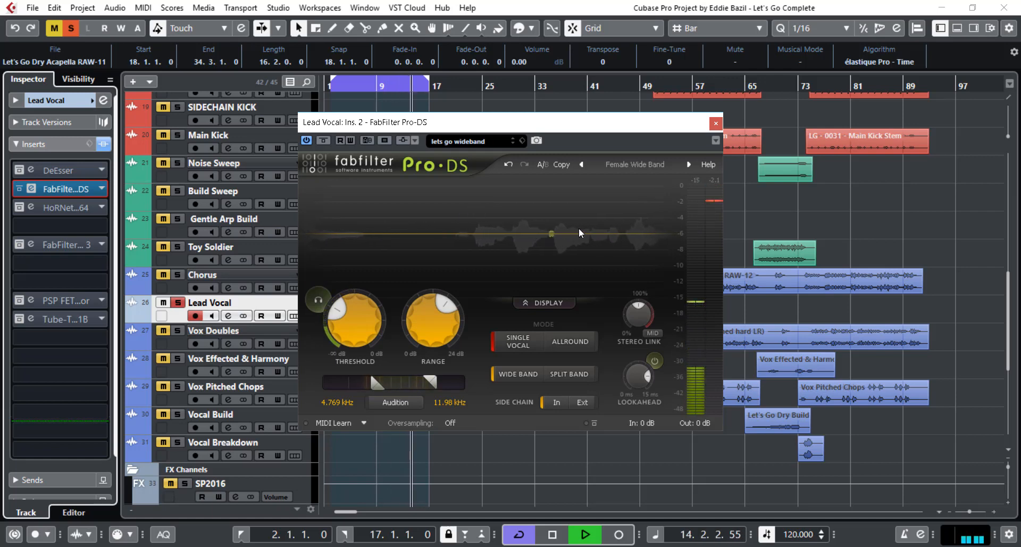
{"action": "key", "text": "space"}
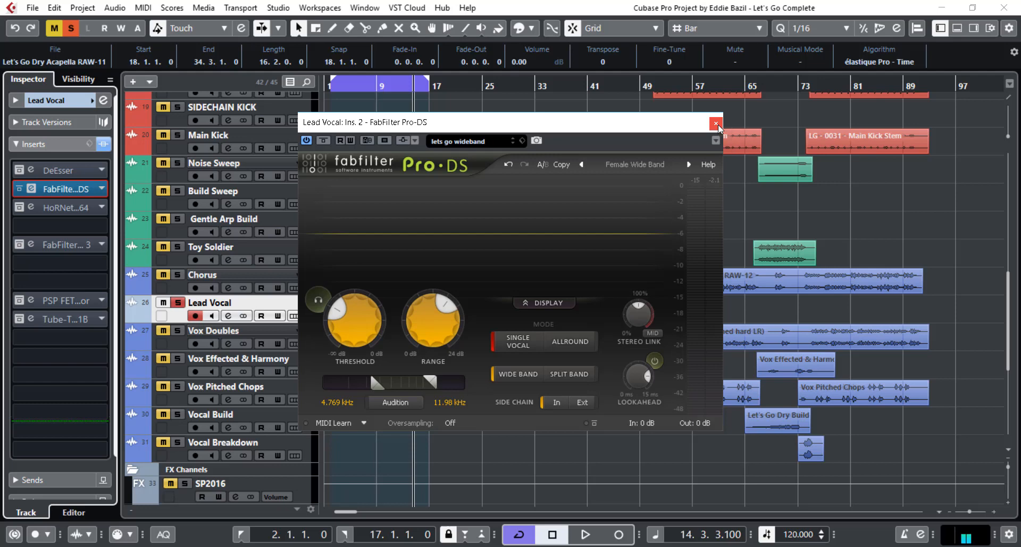
{"action": "left_click", "coordinate": [716, 124]}
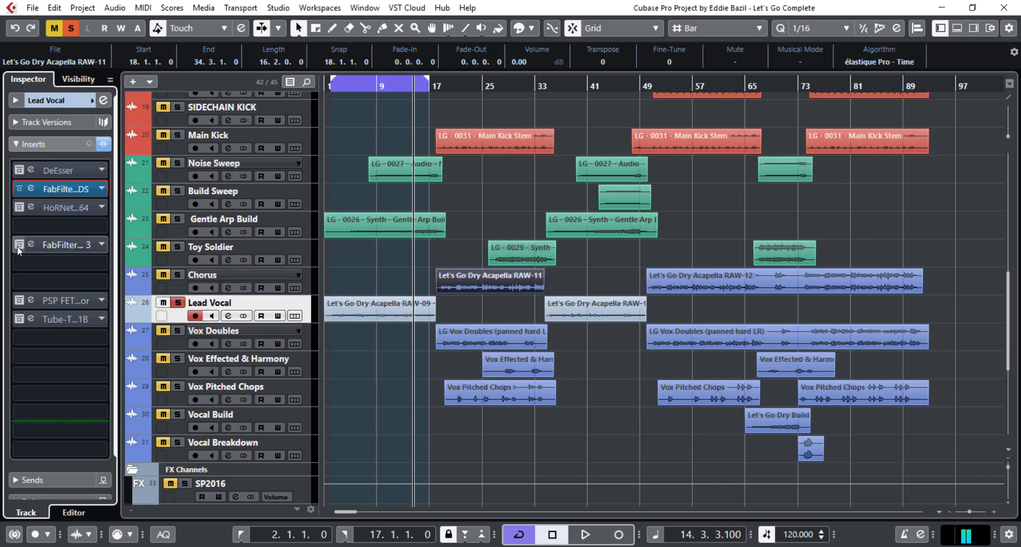
Activate and open the Lead Vocal's FabFilter Pro-Q 3 insert, and add a 24 dB/oct Low Cut band at 70.729 Hz
{"action": "left_click", "coordinate": [81, 245]}
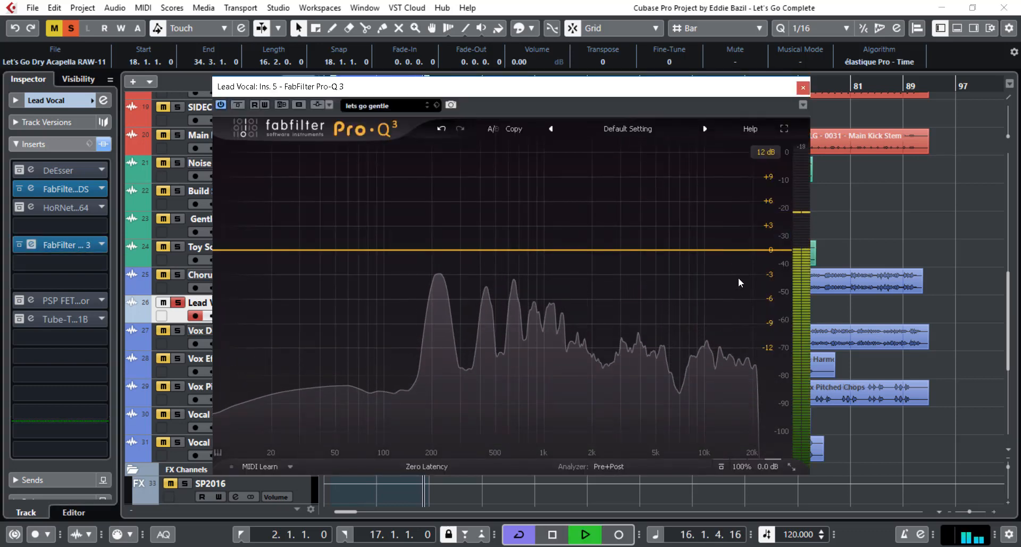
{"action": "key", "text": "space"}
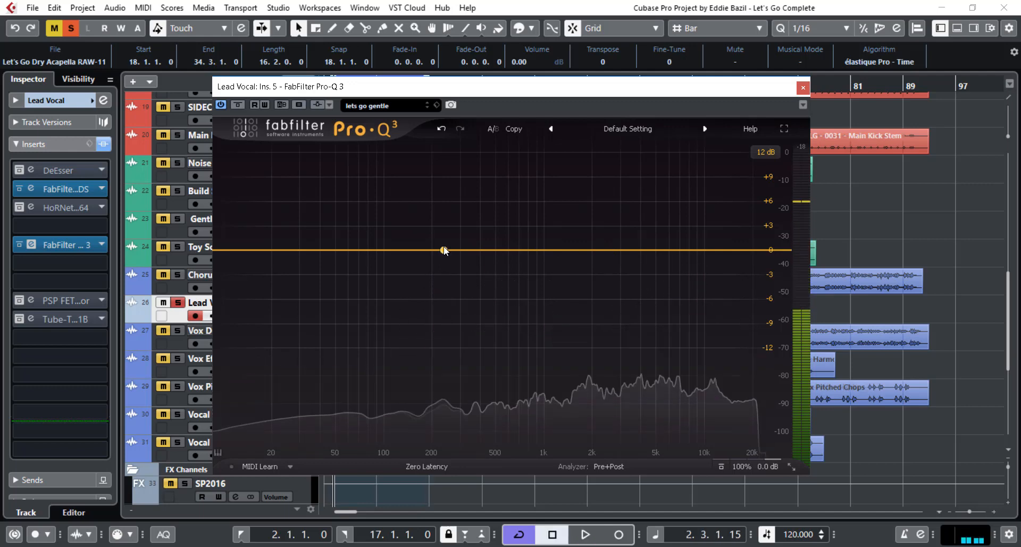
{"action": "left_click", "coordinate": [359, 250]}
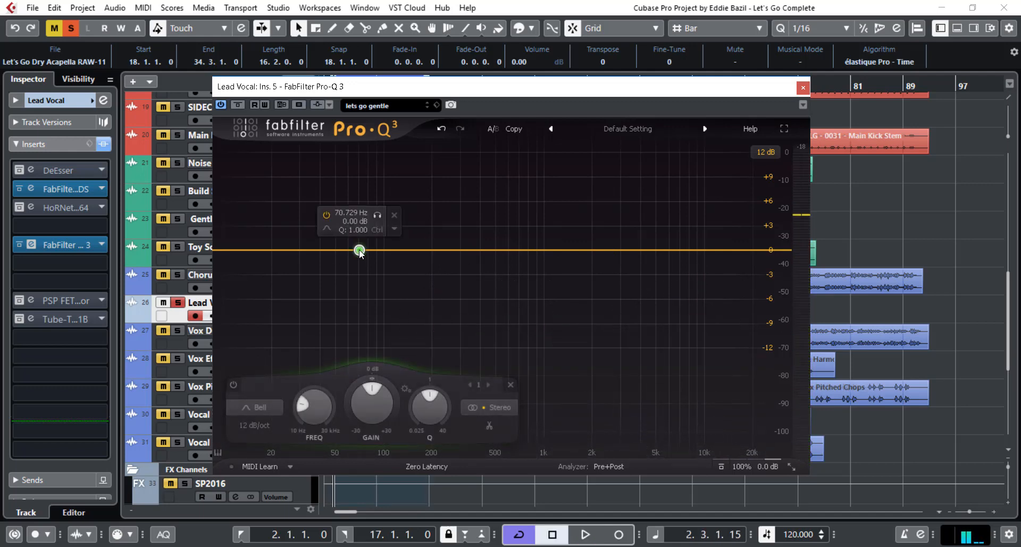
{"action": "left_click", "coordinate": [250, 406]}
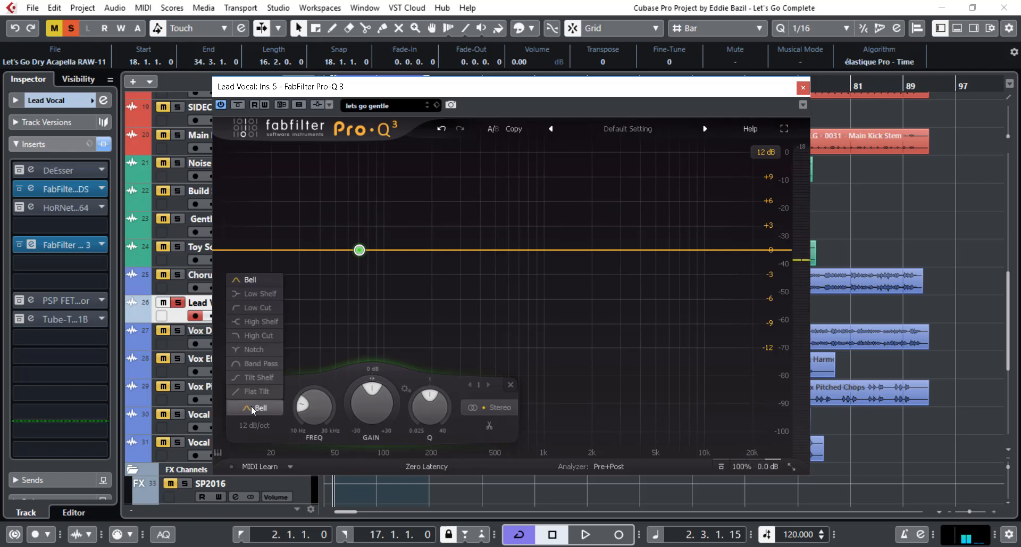
{"action": "left_click", "coordinate": [248, 308]}
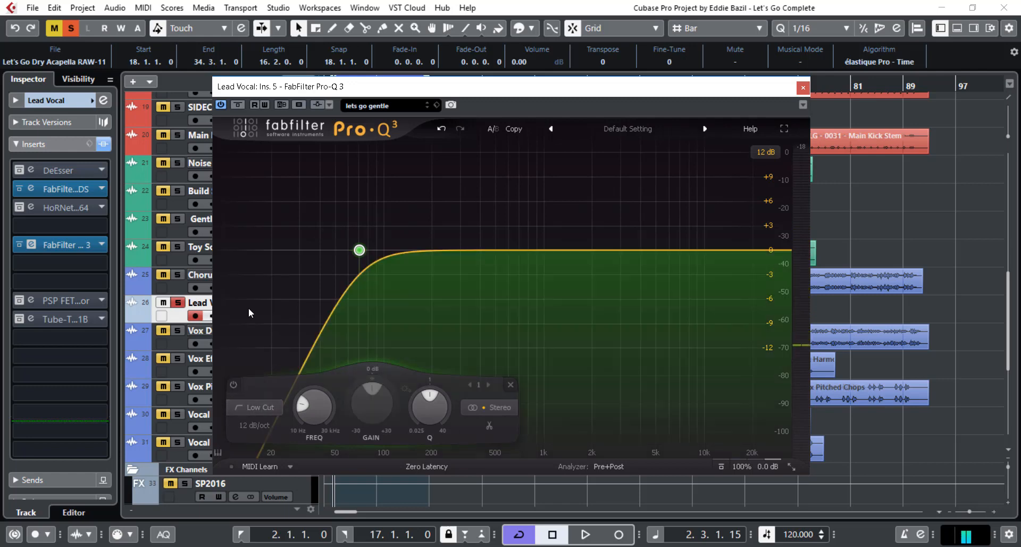
{"action": "left_click", "coordinate": [254, 426]}
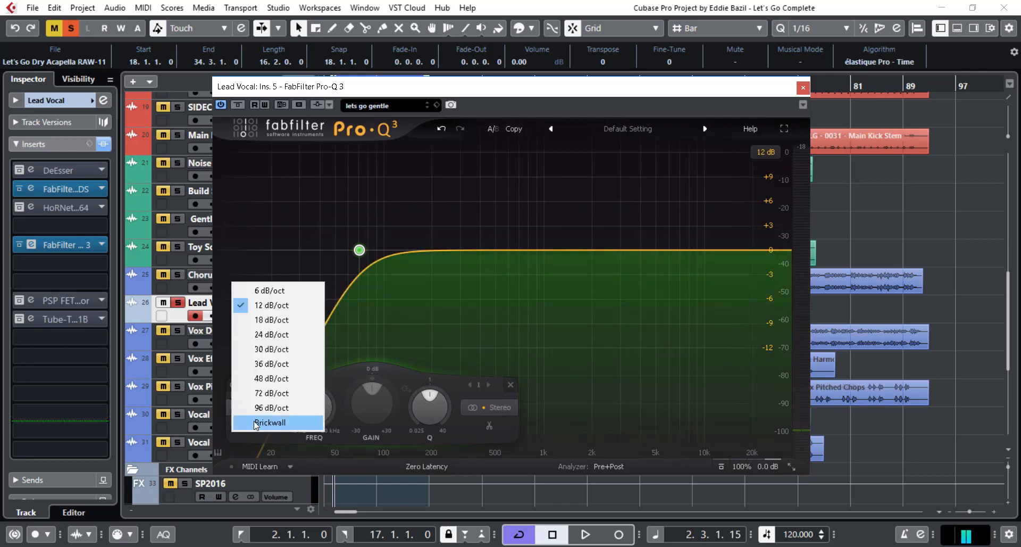
{"action": "left_click", "coordinate": [262, 335]}
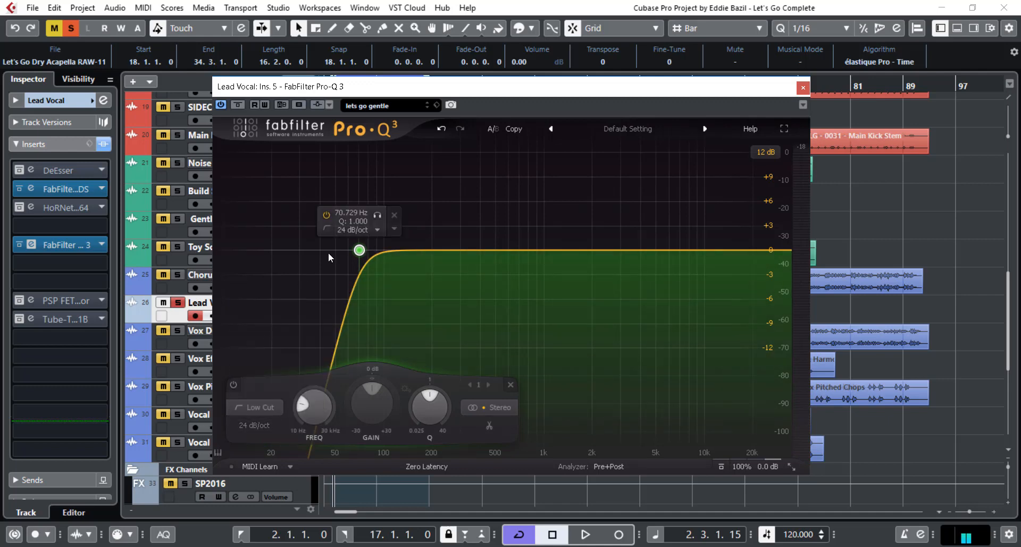
Try soloing the Low Cut band, raise its frequency to about 100 Hz, and check the vocal in playback with the solo off
{"action": "left_click", "coordinate": [377, 215]}
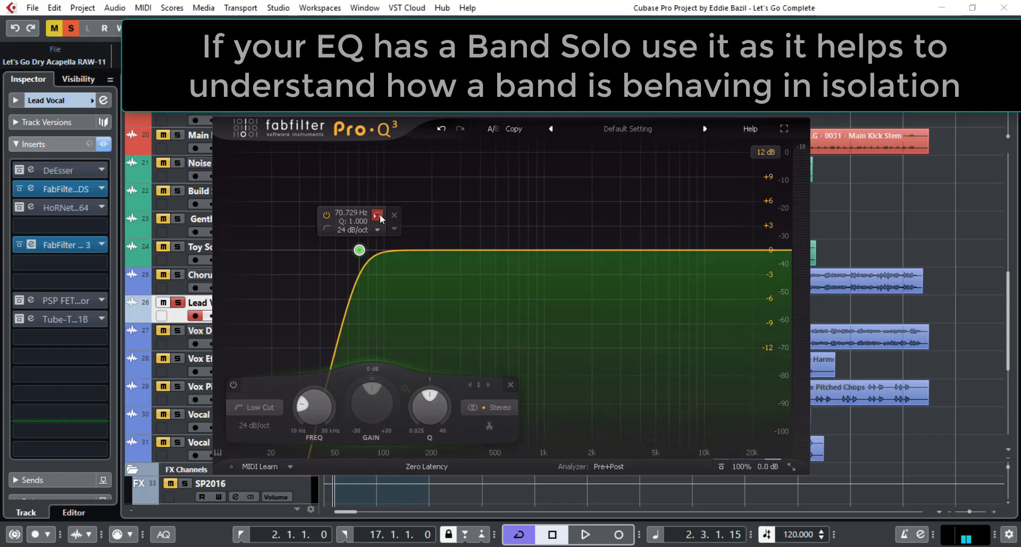
{"action": "left_click", "coordinate": [378, 215]}
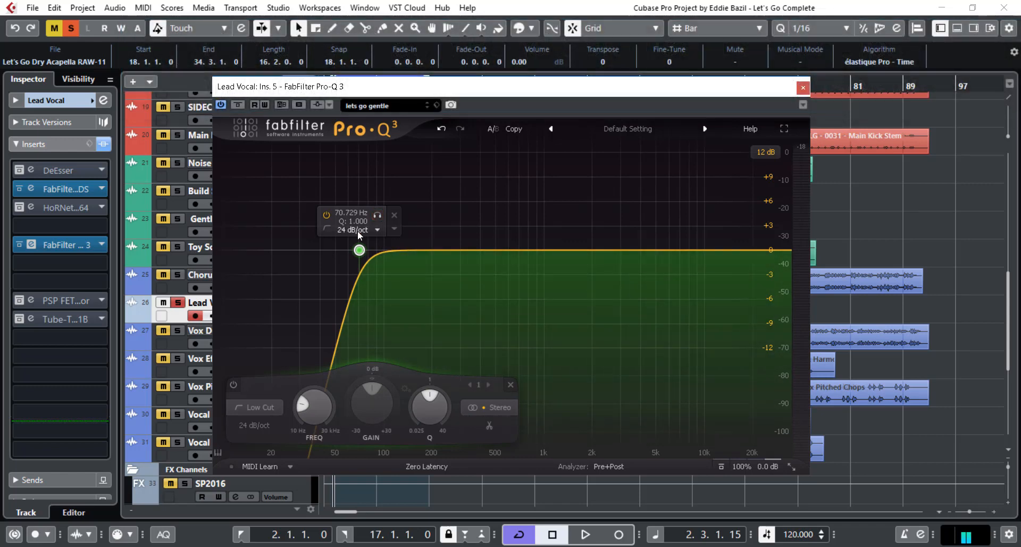
{"action": "left_click", "coordinate": [378, 216]}
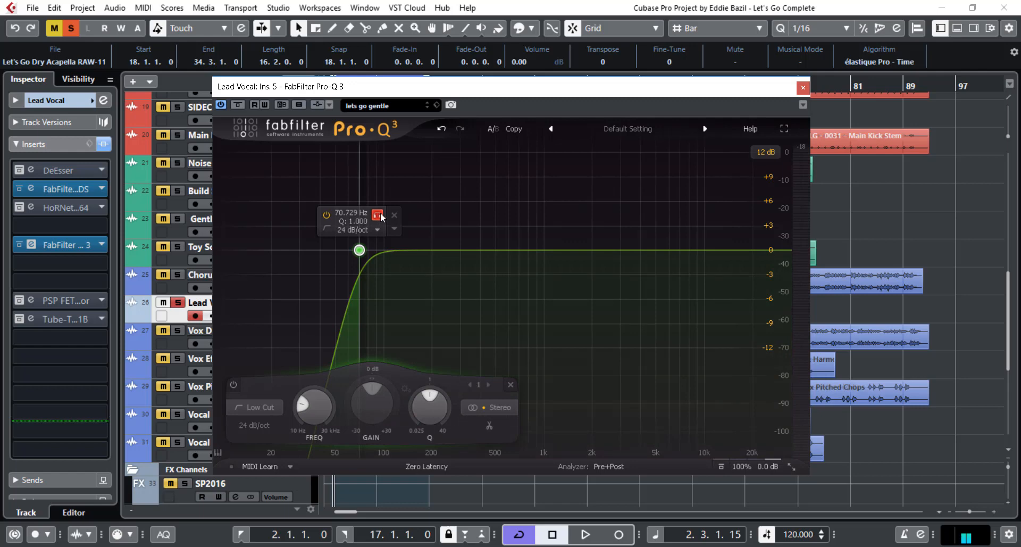
{"action": "mouse_move", "coordinate": [395, 216]}
{"action": "left_mouse_down"}
{"action": "mouse_move", "coordinate": [372, 212]}
{"action": "mouse_move", "coordinate": [406, 215]}
{"action": "left_mouse_up"}
{"action": "key", "text": "space"}
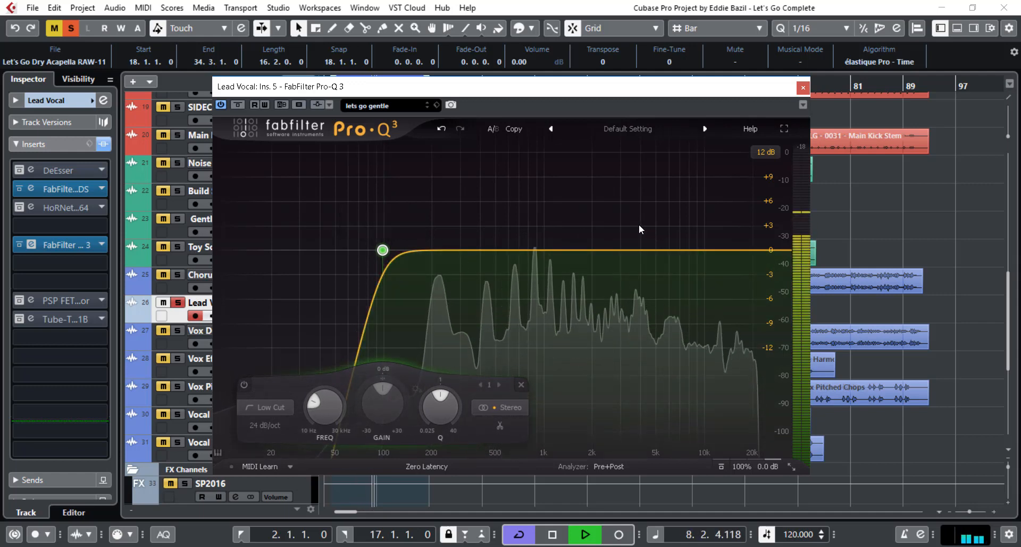
{"action": "key", "text": "space"}
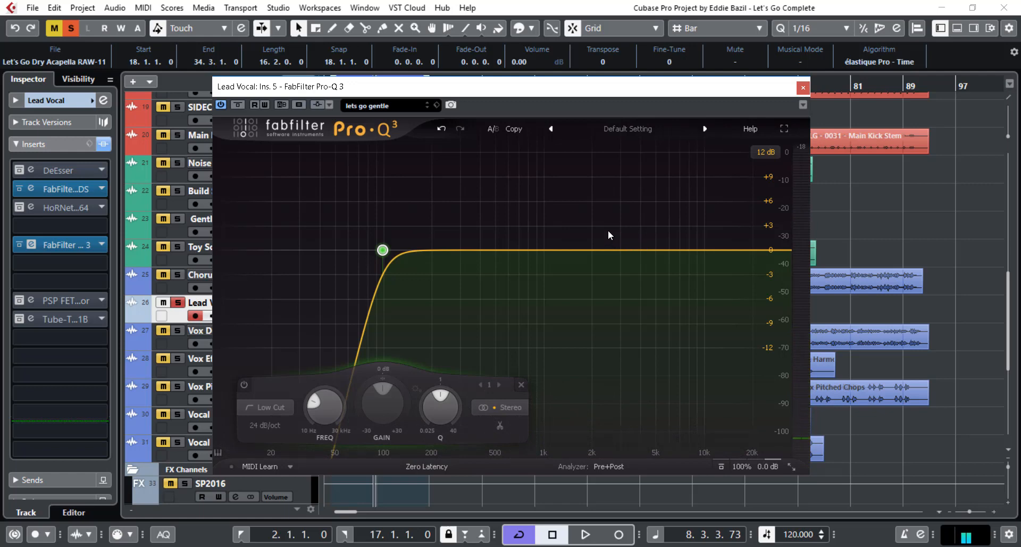
Add a Bell band at 242.22 Hz in the Pro-Q 3 with +6.37 dB gain and a Q of 3.192
{"action": "left_click", "coordinate": [450, 249]}
{"action": "left_click_drag", "start_coordinate": [445, 248], "coordinate": [447, 219]}
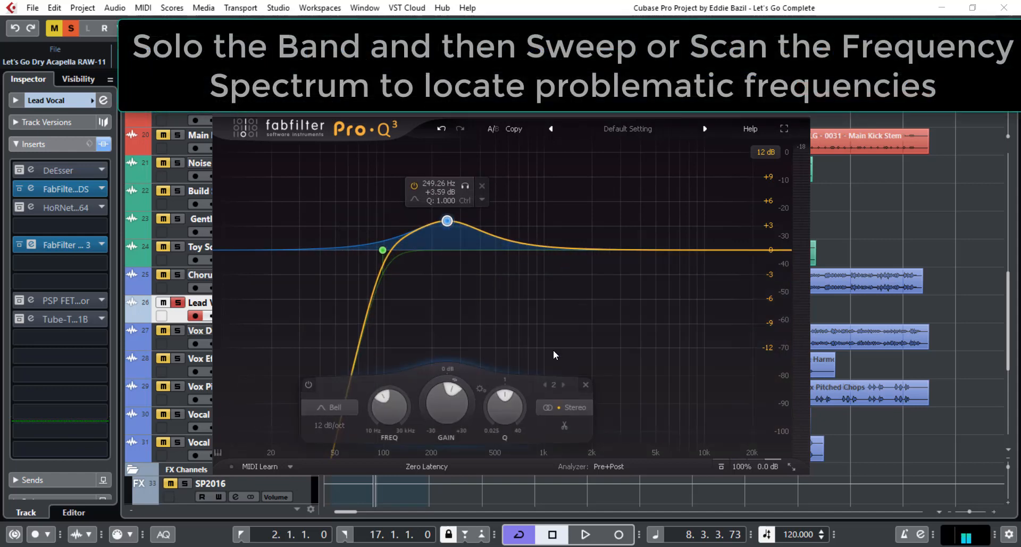
{"action": "left_click_drag", "start_coordinate": [504, 411], "coordinate": [509, 378]}
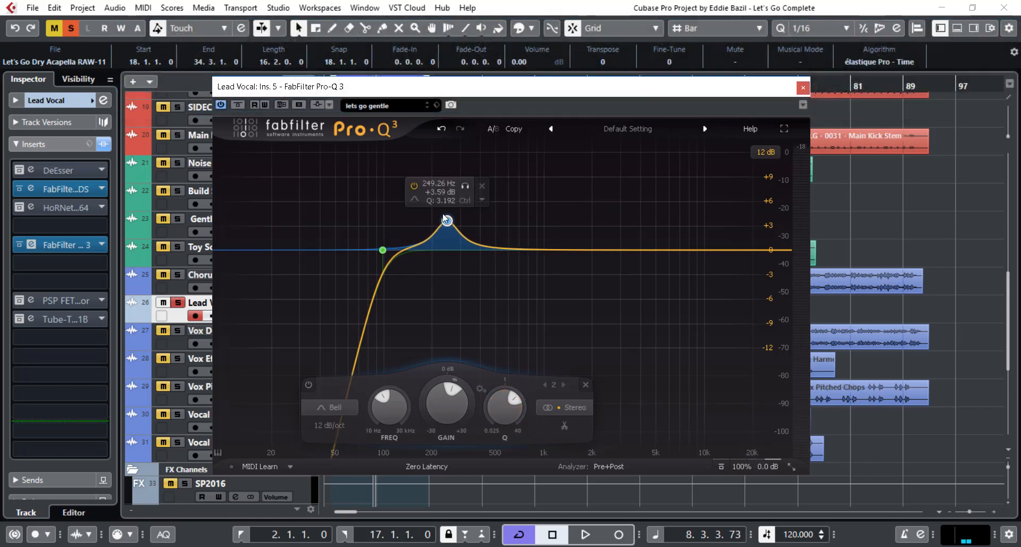
{"action": "left_click_drag", "start_coordinate": [448, 212], "coordinate": [445, 198]}
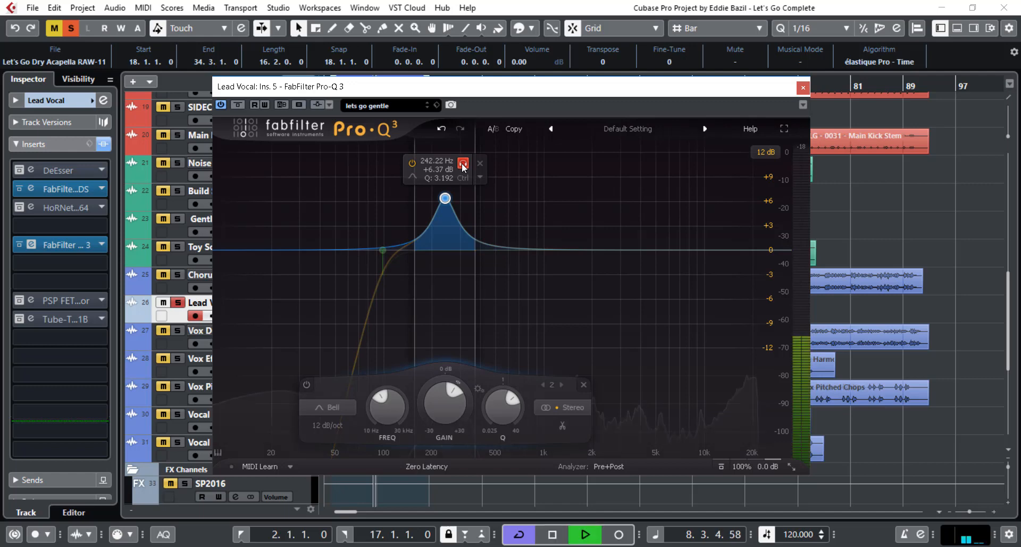
Sweep the soloed Bell band down to 211.93 Hz, listen with the solo off, and cut its gain to -3.48 dB
{"action": "mouse_move", "coordinate": [463, 166]}
{"action": "left_mouse_down"}
{"action": "mouse_move", "coordinate": [484, 168]}
{"action": "mouse_move", "coordinate": [458, 166]}
{"action": "mouse_move", "coordinate": [471, 168]}
{"action": "mouse_move", "coordinate": [460, 174]}
{"action": "left_mouse_up"}
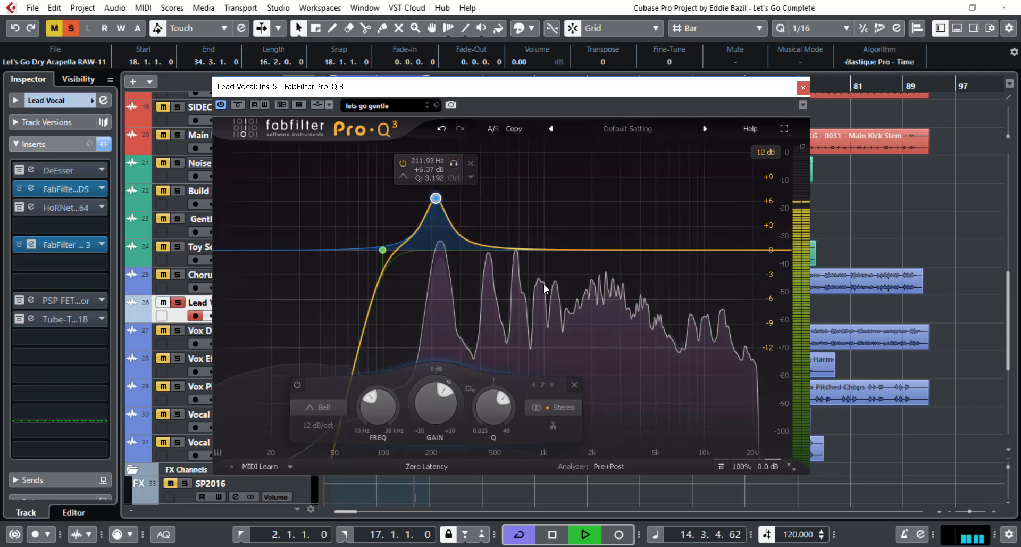
{"action": "mouse_move", "coordinate": [427, 399]}
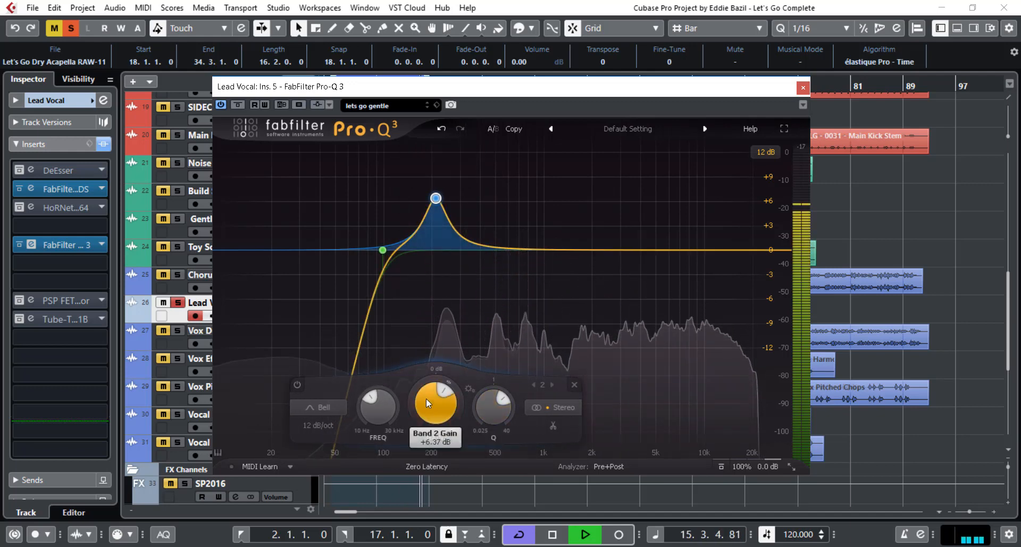
{"action": "left_click_drag", "start_coordinate": [427, 400], "coordinate": [433, 473]}
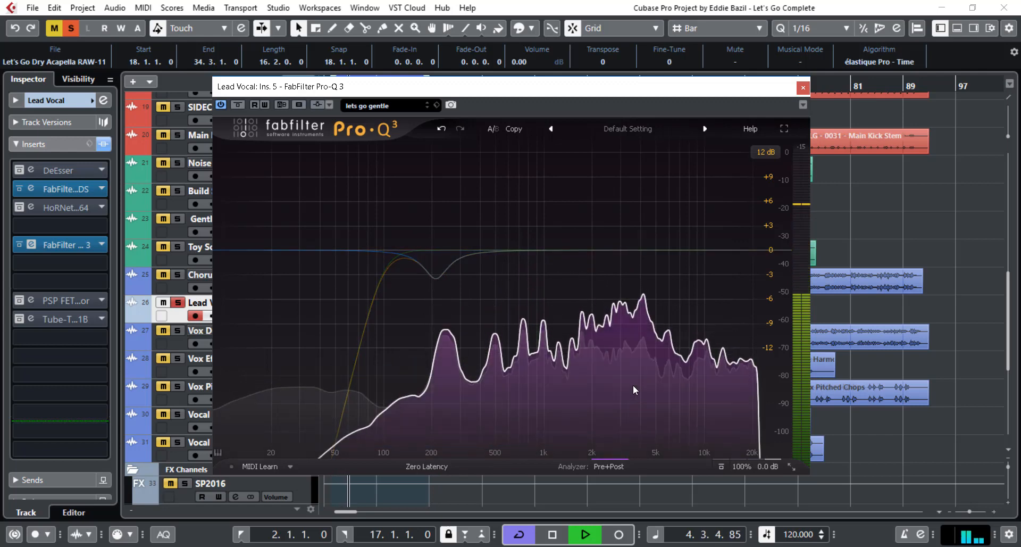
Compare the vocal in playback with the Pro-Q 3 bypassed and active, and stop playback
{"action": "left_click", "coordinate": [238, 105]}
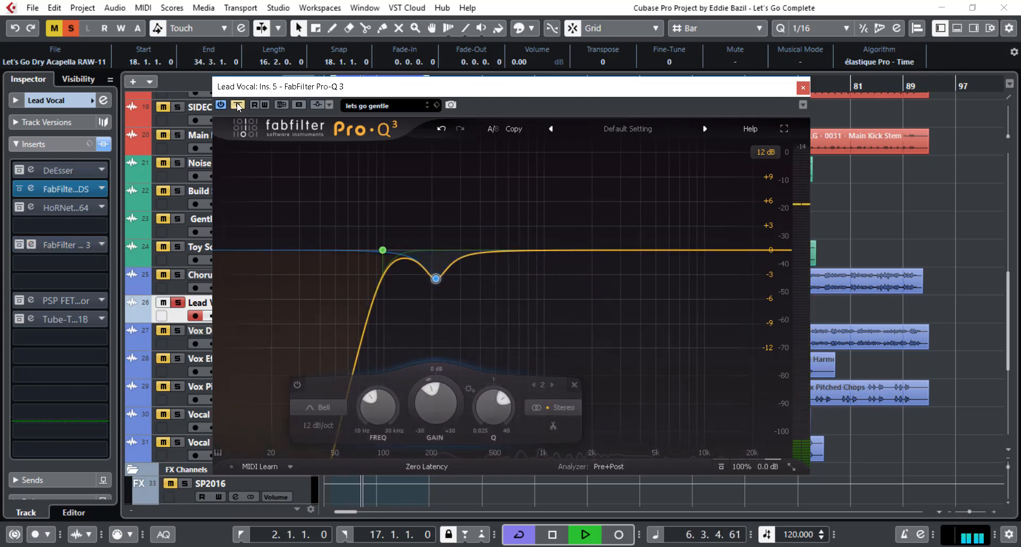
{"action": "left_click", "coordinate": [237, 105]}
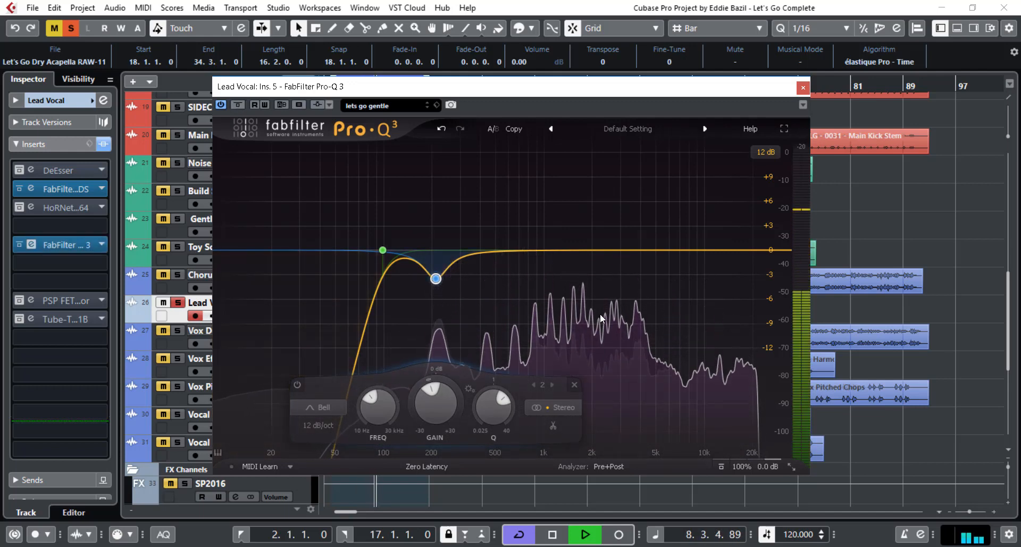
{"action": "key", "text": "space"}
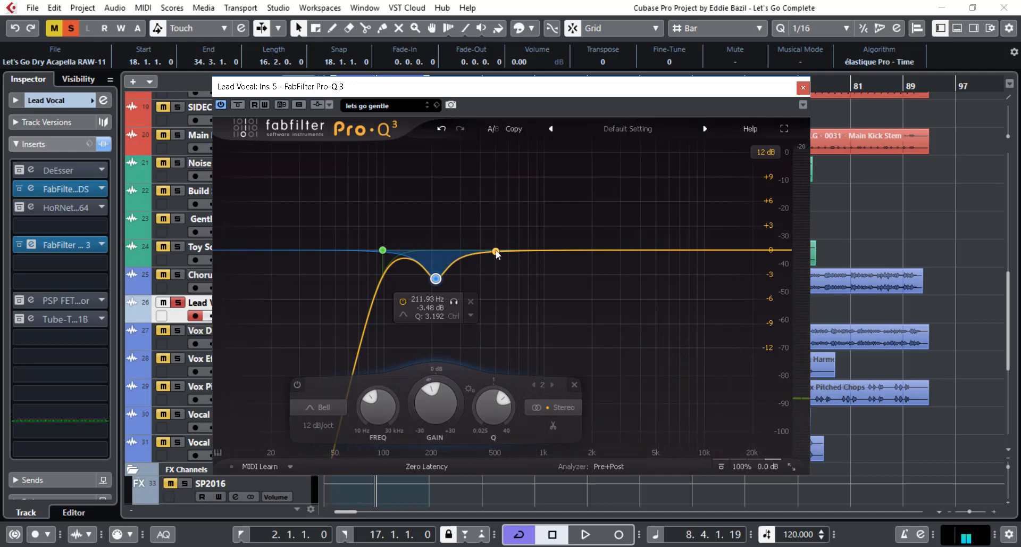
Add a Bell band at 519.72 Hz with +9.63 dB gain and a Q of 3.484, and audition it soloed during playback
{"action": "left_click_drag", "start_coordinate": [496, 250], "coordinate": [499, 200]}
{"action": "left_click_drag", "start_coordinate": [550, 404], "coordinate": [549, 372]}
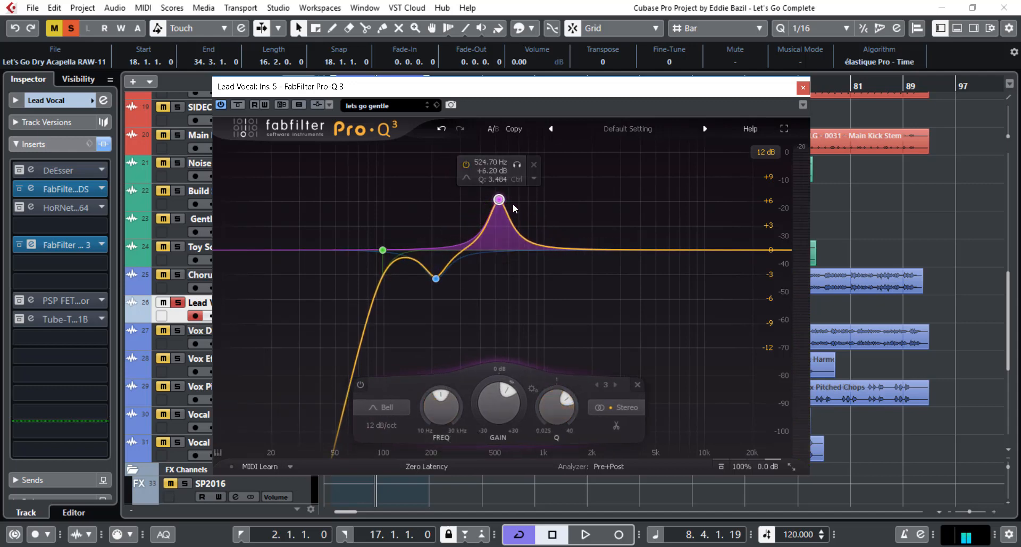
{"action": "left_click_drag", "start_coordinate": [499, 200], "coordinate": [496, 173]}
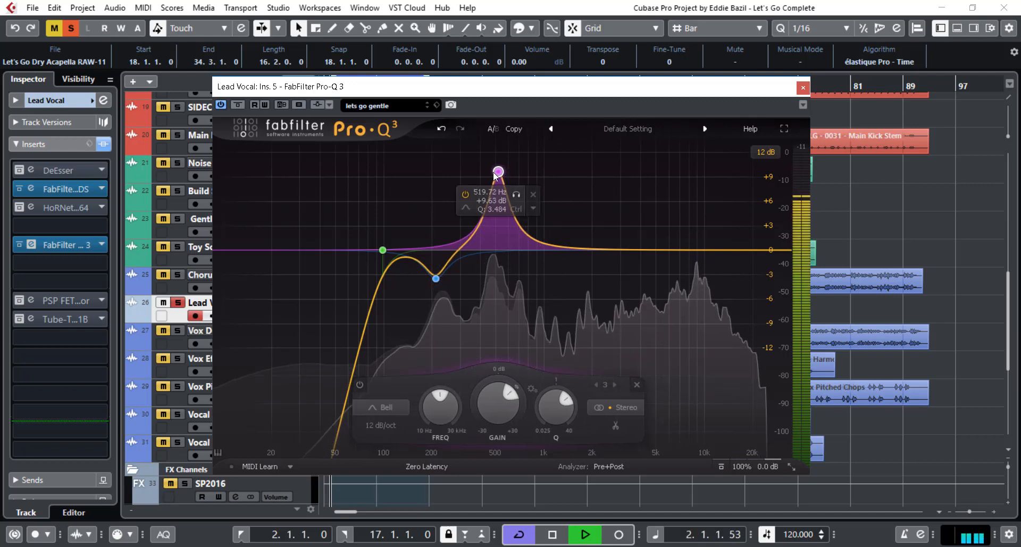
{"action": "left_click", "coordinate": [516, 195]}
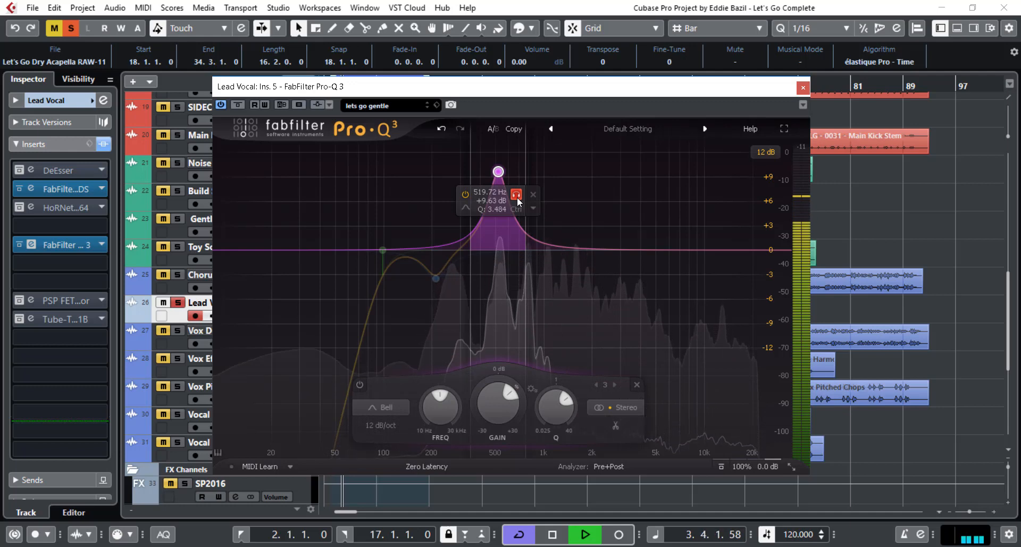
{"action": "left_click", "coordinate": [516, 194]}
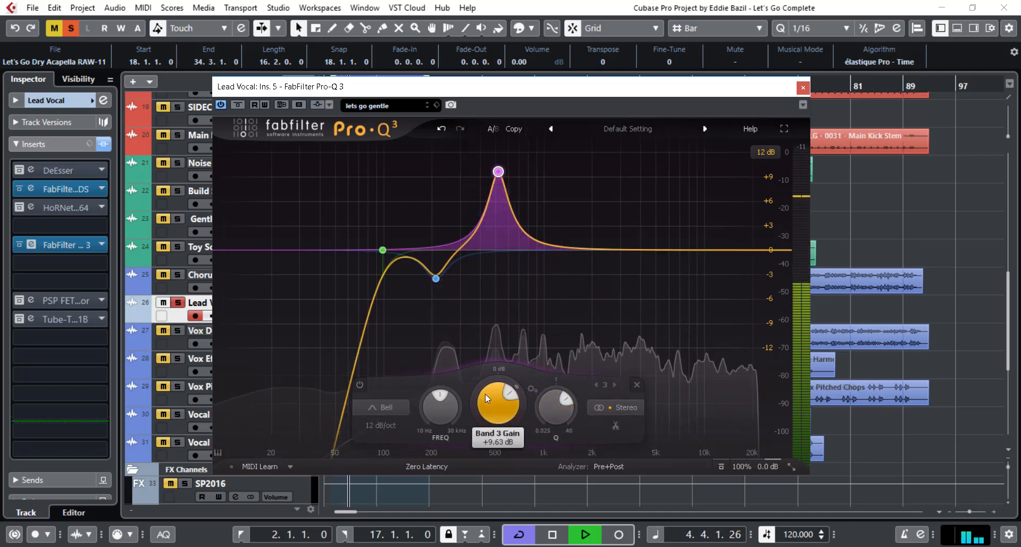
Cut the 519.72 Hz band's gain to -6.60 dB, and compare the vocal with the Pro-Q 3 bypassed and active
{"action": "left_click_drag", "start_coordinate": [485, 394], "coordinate": [480, 503]}
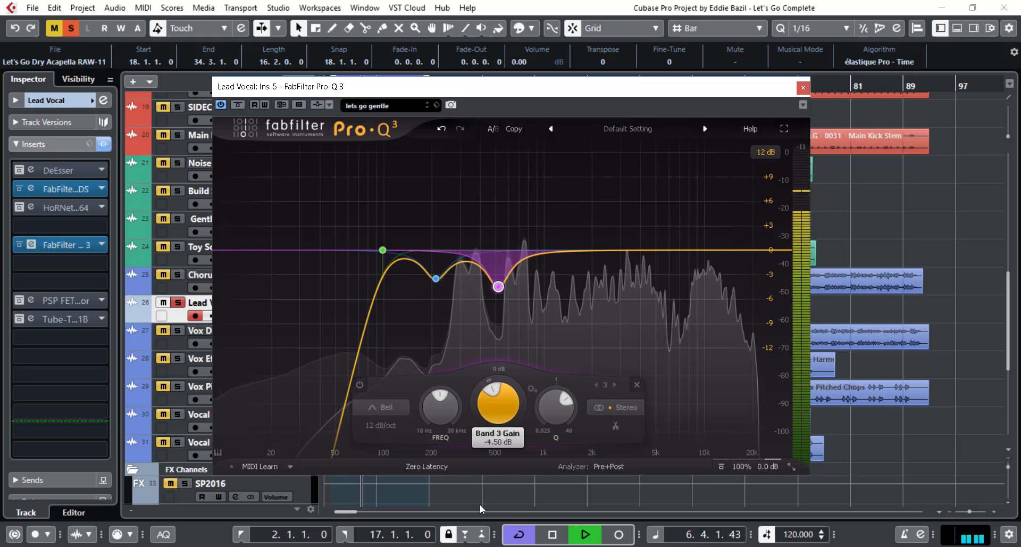
{"action": "left_click_drag", "start_coordinate": [480, 503], "coordinate": [481, 516]}
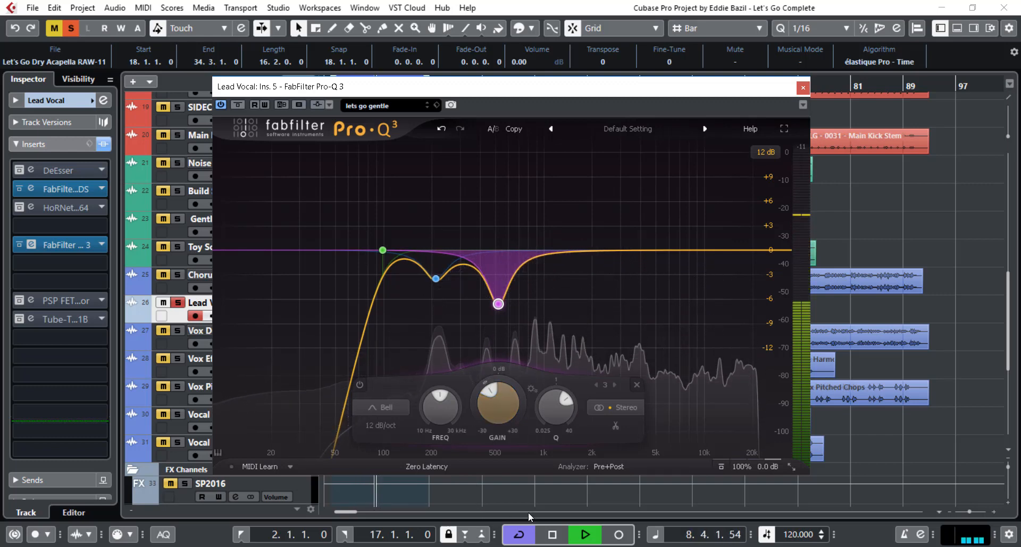
{"action": "left_click", "coordinate": [235, 104]}
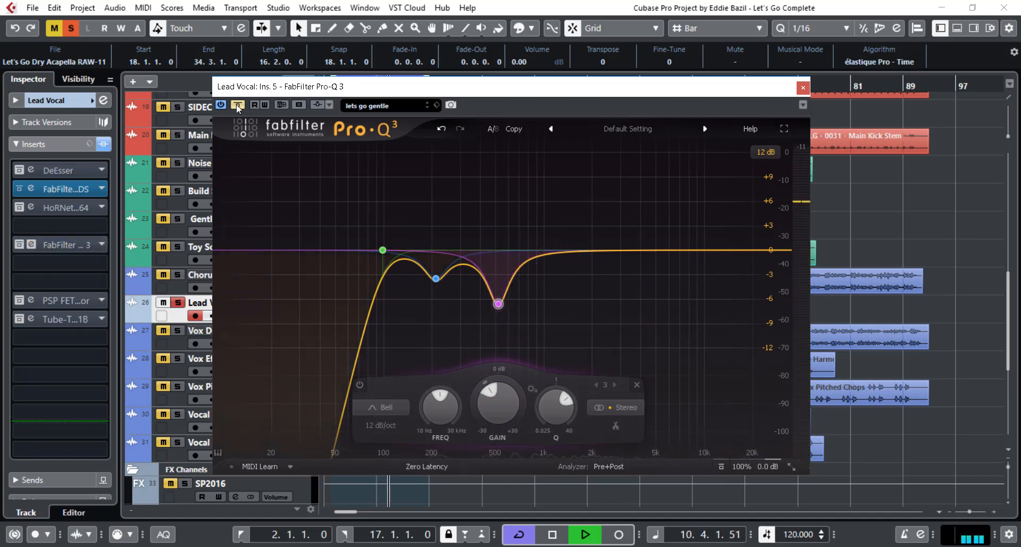
{"action": "left_click", "coordinate": [236, 104]}
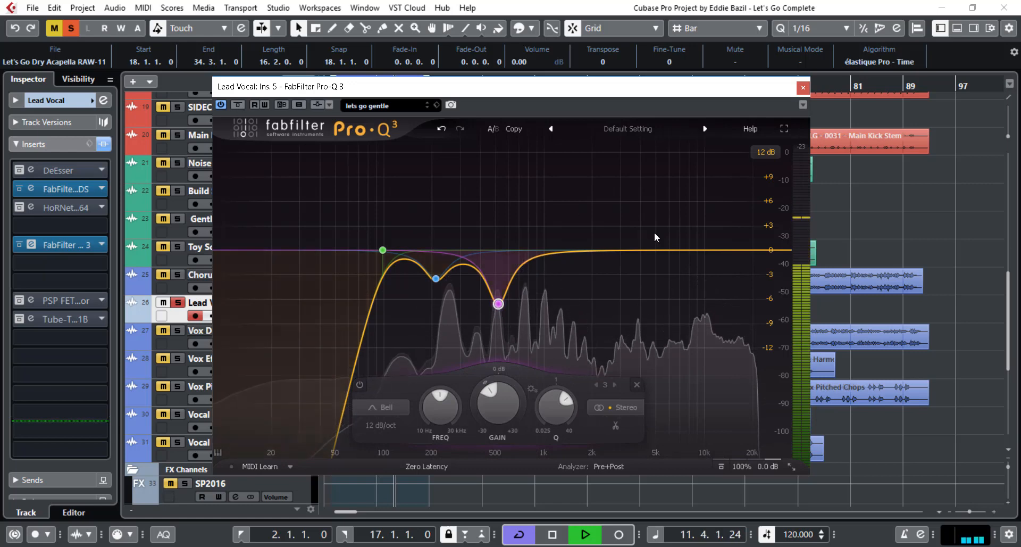
{"action": "key", "text": "space"}
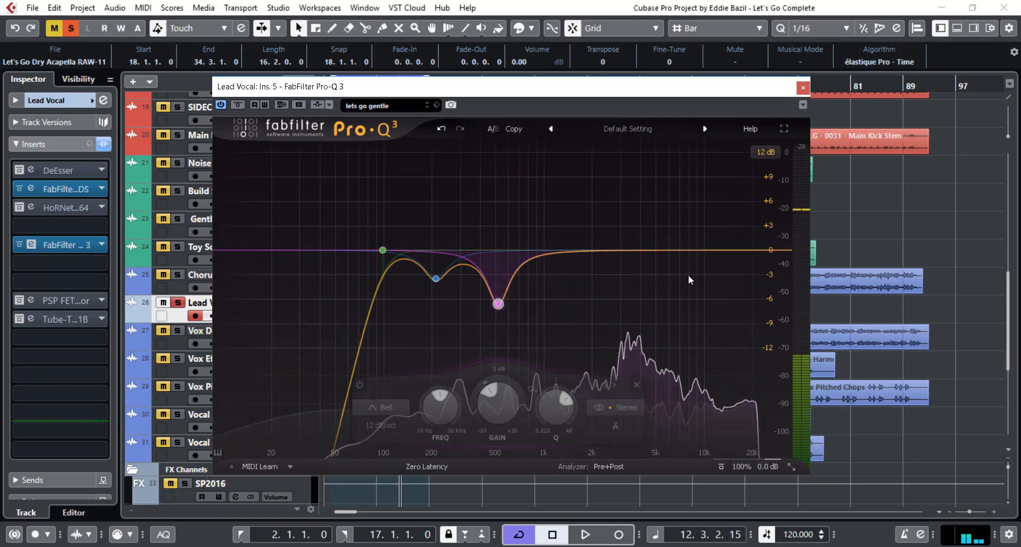
Add a 24 dB/oct High Cut band at 12589 Hz with a Q of 0.961
{"action": "left_click", "coordinate": [723, 250]}
{"action": "left_click", "coordinate": [522, 406]}
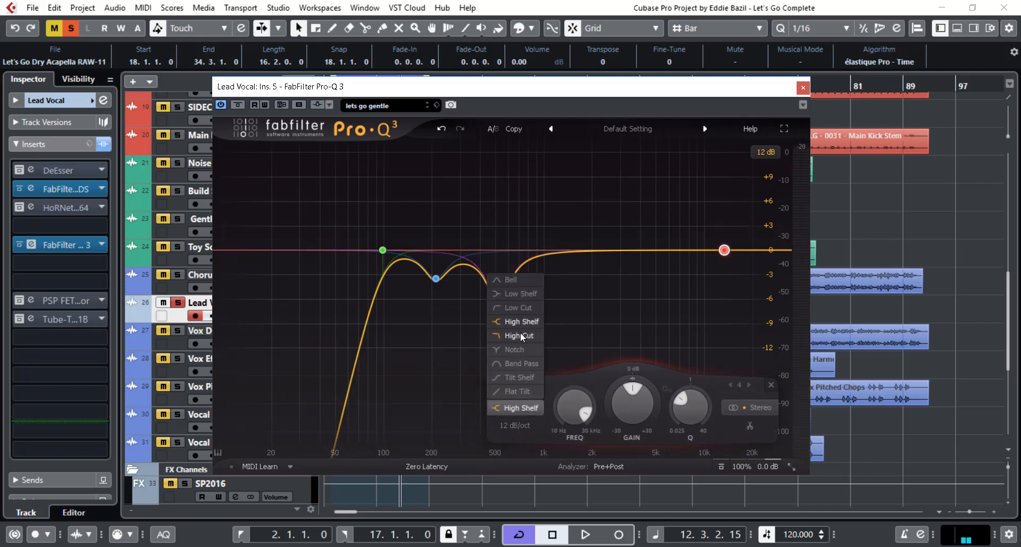
{"action": "left_click", "coordinate": [520, 335]}
{"action": "left_click", "coordinate": [518, 429]}
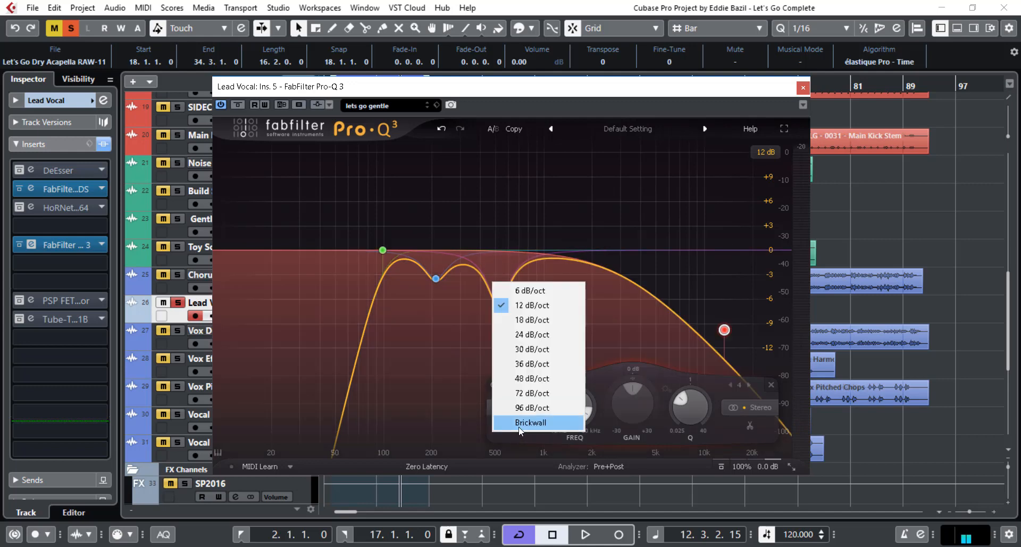
{"action": "left_click", "coordinate": [534, 334]}
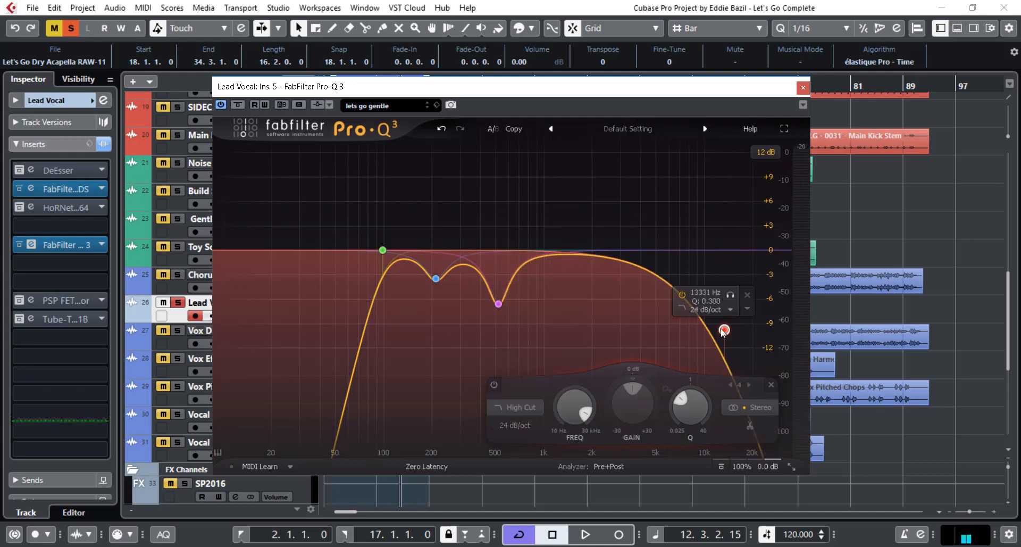
{"action": "left_click_drag", "start_coordinate": [724, 332], "coordinate": [719, 247]}
Solo the High Cut band in playback and sweep its frequency down to 5182.7 Hz to find the vocal's harsh range
{"action": "left_click", "coordinate": [728, 217]}
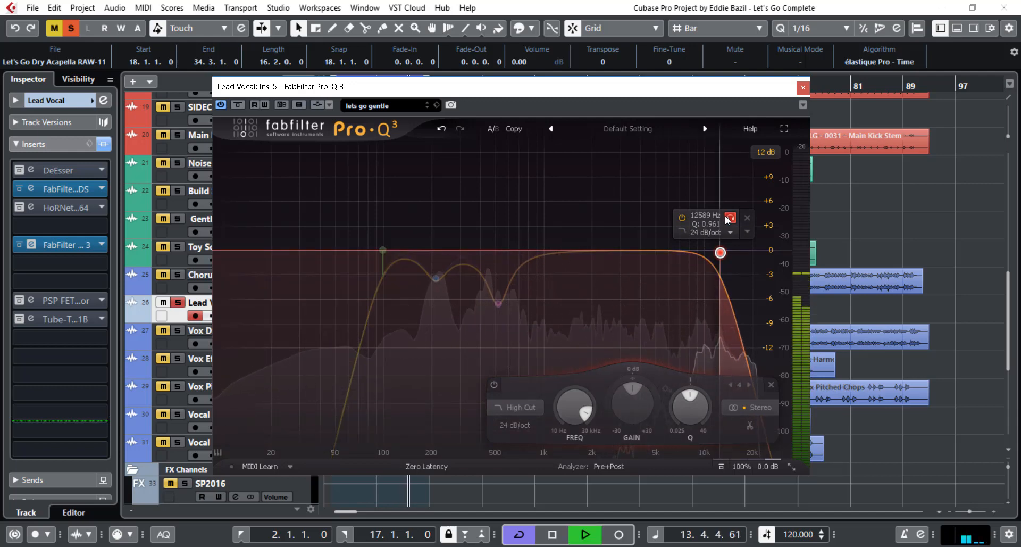
{"action": "left_click_drag", "start_coordinate": [726, 215], "coordinate": [708, 215]}
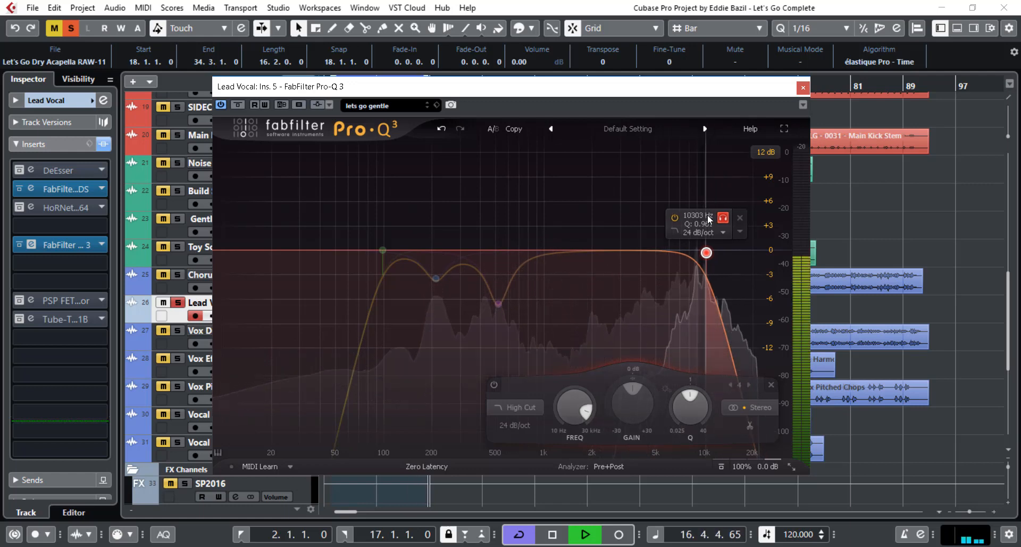
{"action": "left_click_drag", "start_coordinate": [703, 215], "coordinate": [683, 215]}
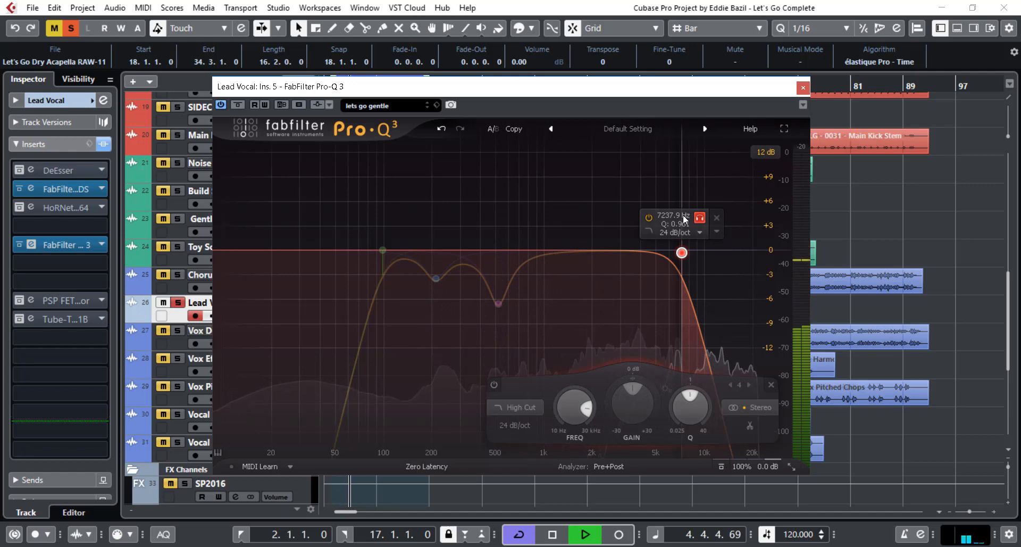
{"action": "left_click_drag", "start_coordinate": [682, 215], "coordinate": [659, 217]}
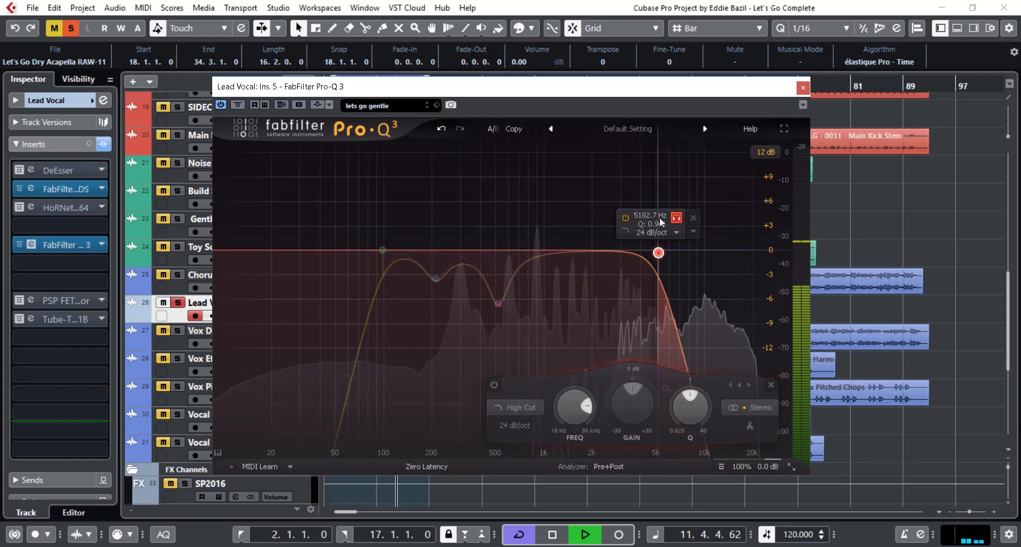
{"action": "left_click_drag", "start_coordinate": [659, 218], "coordinate": [660, 218]}
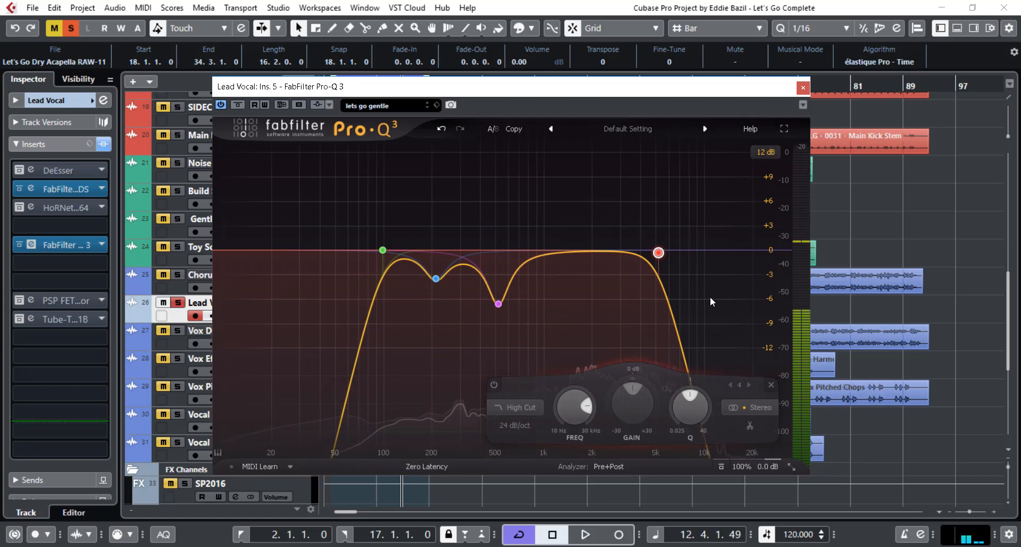
Change the High Cut band's shape to High Shelf and boost its gain to +3.20 dB
{"action": "left_click", "coordinate": [511, 404]}
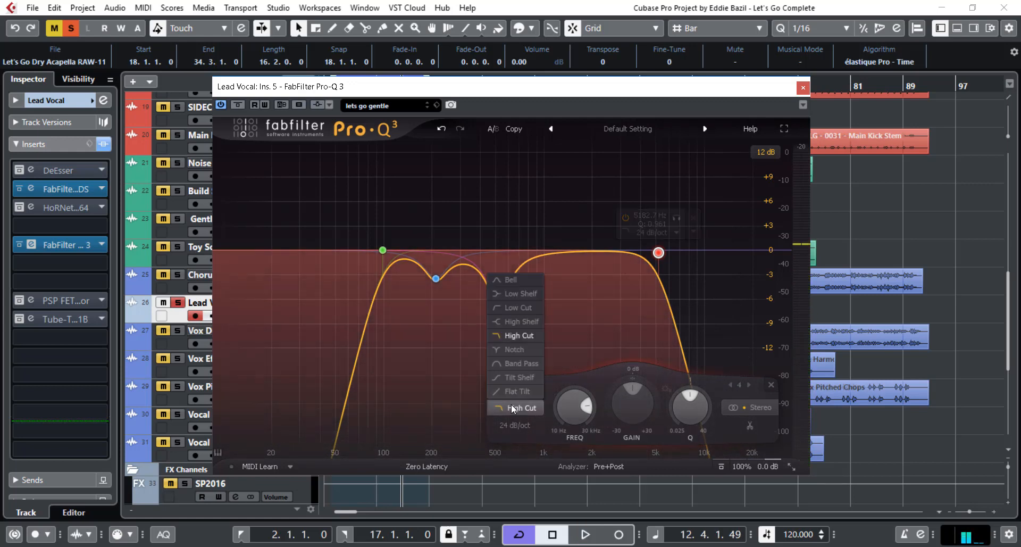
{"action": "left_click", "coordinate": [519, 322]}
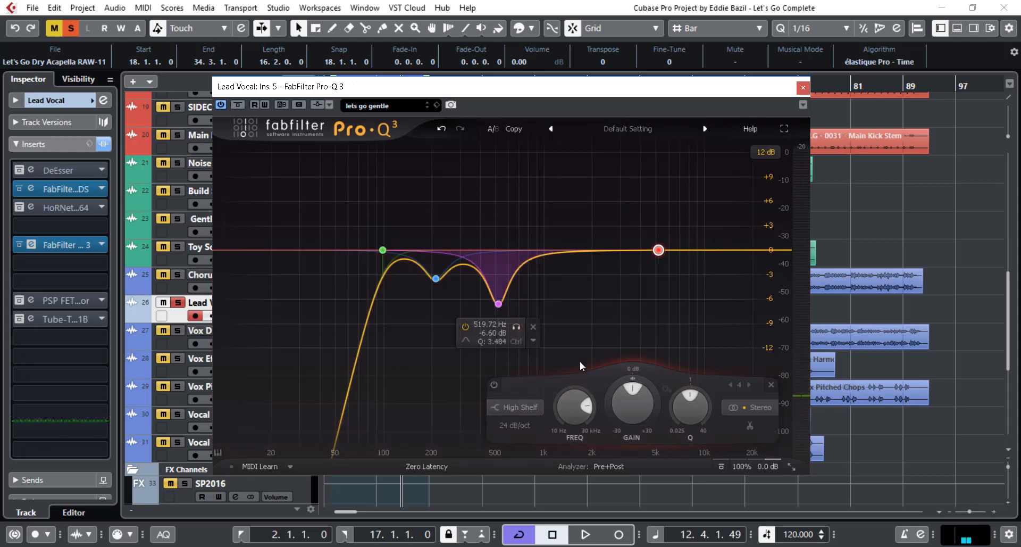
{"action": "left_click_drag", "start_coordinate": [625, 407], "coordinate": [622, 380]}
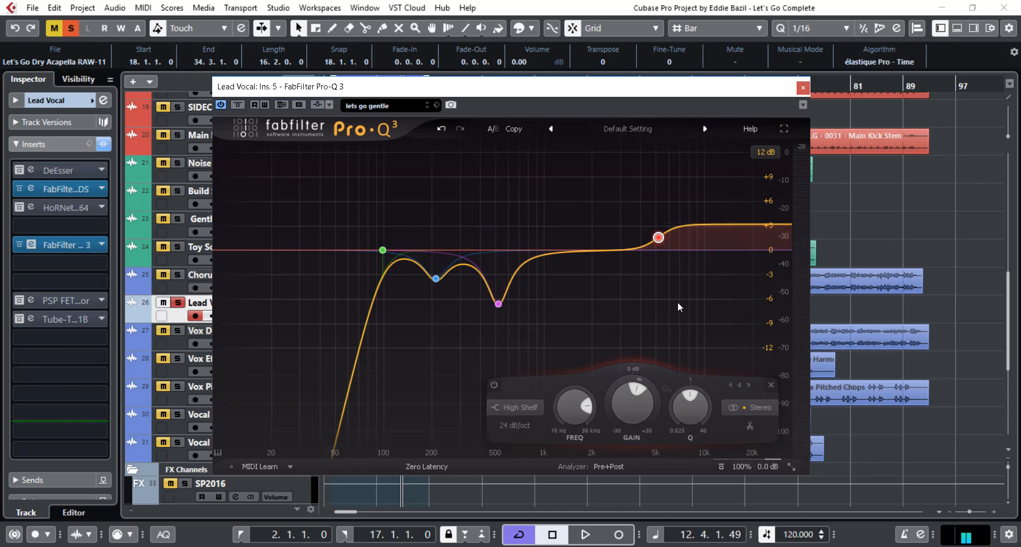
Play the vocal, solo the High Shelf band, and move its frequency to 5436.0 Hz
{"action": "key", "text": "space"}
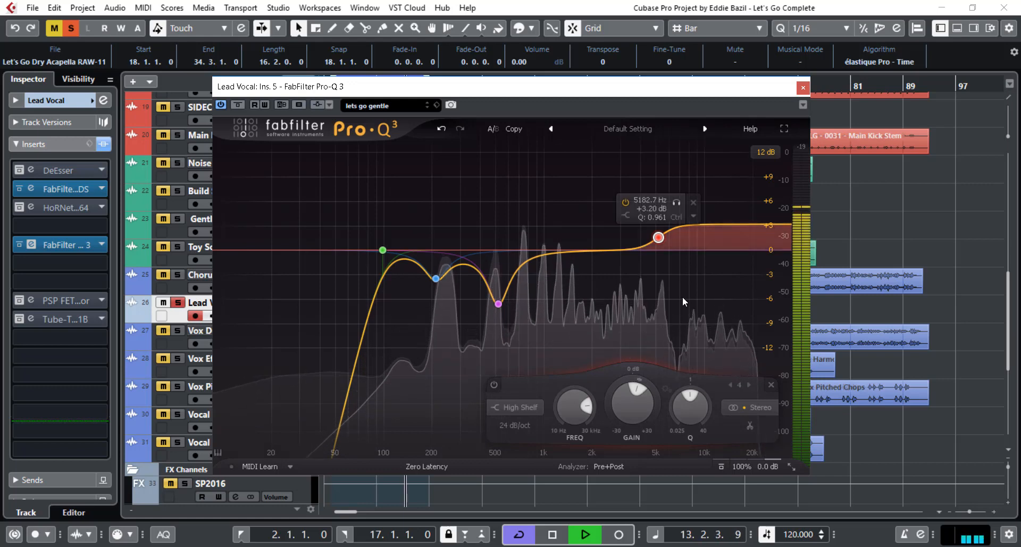
{"action": "left_click", "coordinate": [677, 202]}
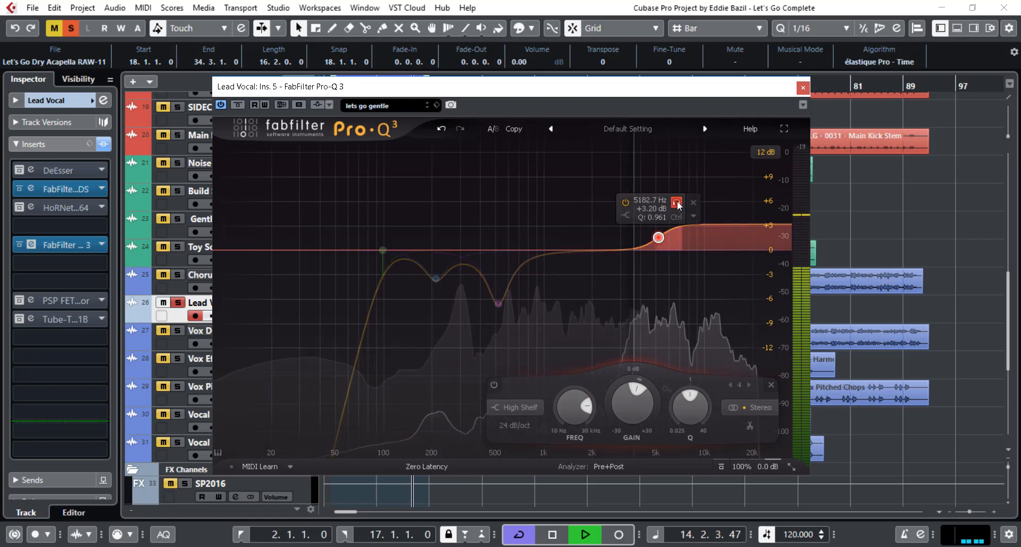
{"action": "left_click_drag", "start_coordinate": [678, 205], "coordinate": [686, 205]}
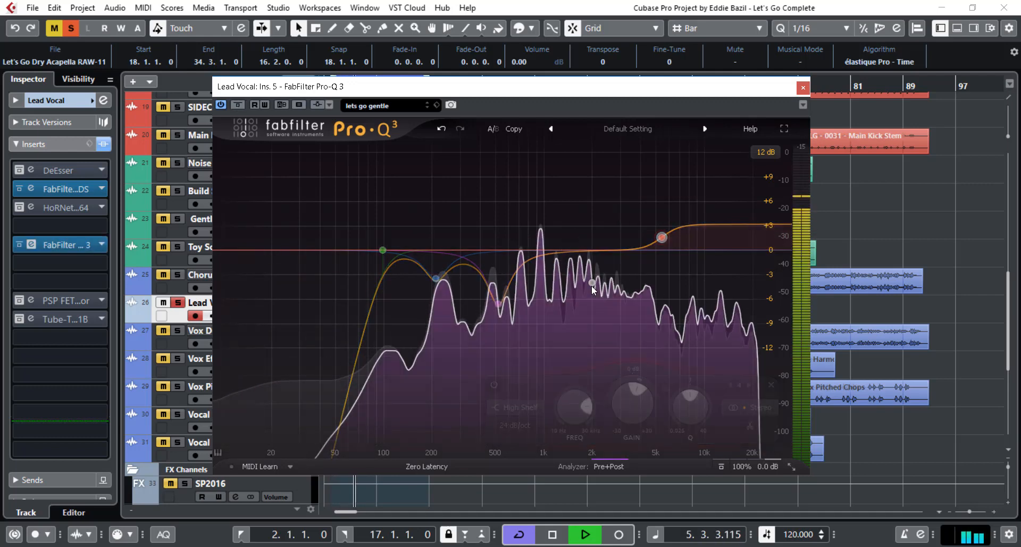
Lower the -6.60 dB Bell band's frequency to 495.50 Hz, stop playback, and close the Pro-Q 3 editor
{"action": "mouse_move", "coordinate": [592, 286]}
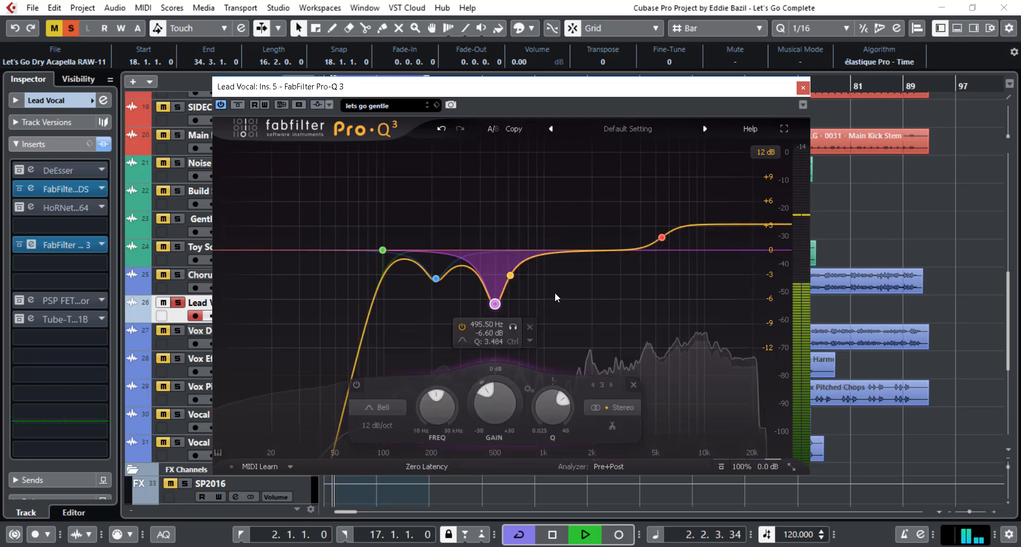
{"action": "key", "text": "space"}
{"action": "mouse_move", "coordinate": [656, 241]}
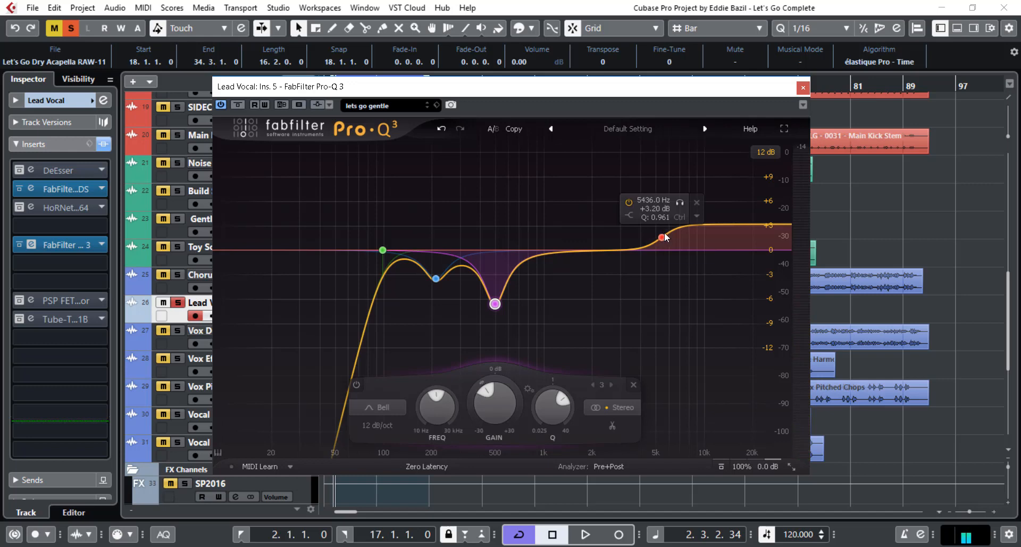
{"action": "left_click", "coordinate": [802, 89]}
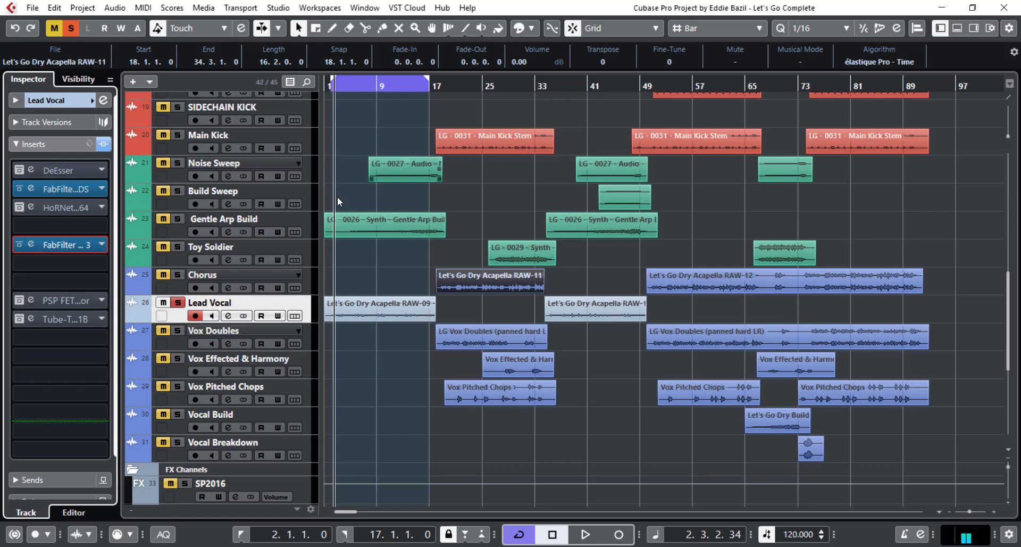
Activate the Lead Vocal's PSP FETpressor insert and open its editor
{"action": "left_click", "coordinate": [20, 301]}
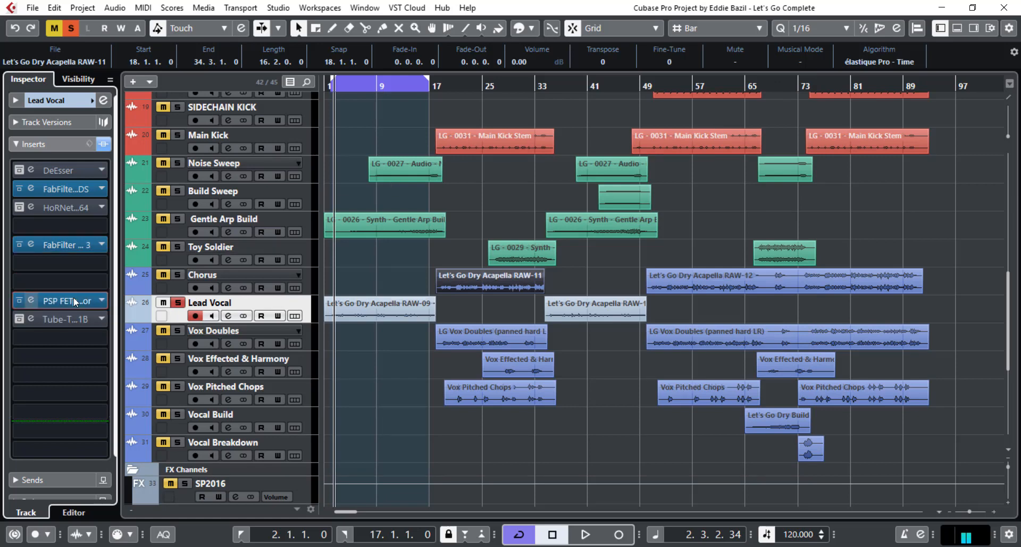
{"action": "left_click", "coordinate": [74, 298]}
{"action": "left_click", "coordinate": [73, 298]}
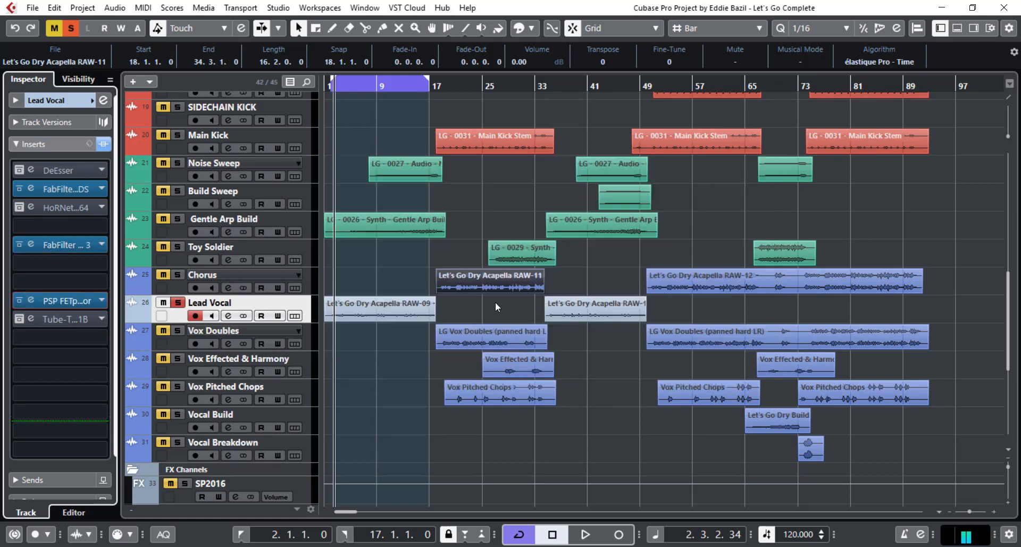
{"action": "left_click", "coordinate": [72, 296]}
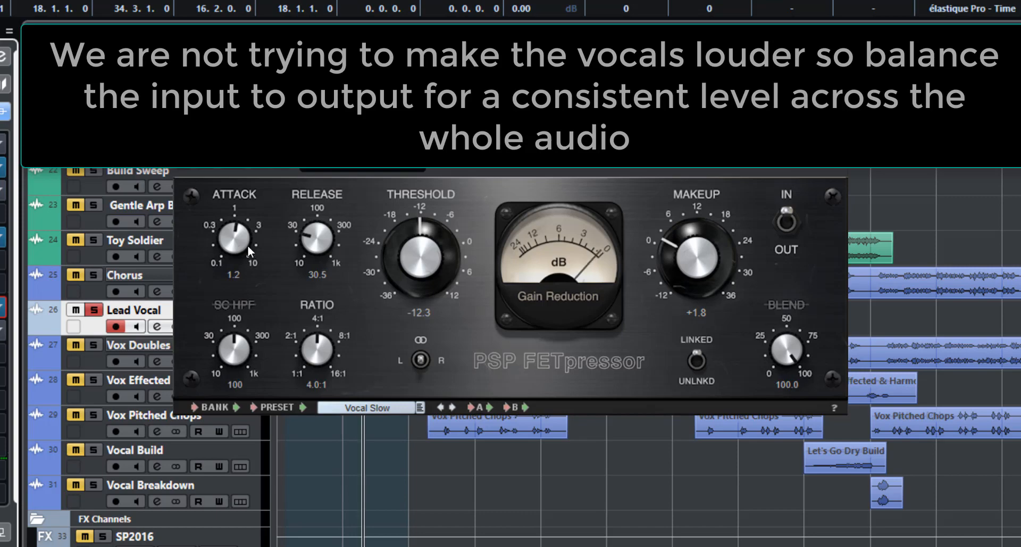
Try attack extremes of 10.0 and 0.1 and release values of 10.0, 31.9 and 575.4 on the FETpressor
{"action": "left_click_drag", "start_coordinate": [230, 243], "coordinate": [233, 157]}
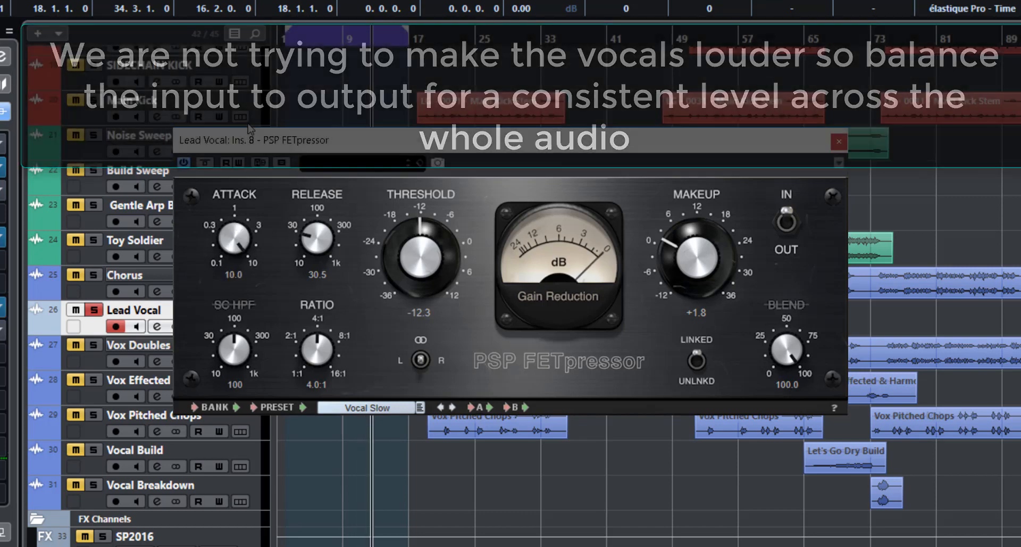
{"action": "left_click_drag", "start_coordinate": [314, 224], "coordinate": [317, 285]}
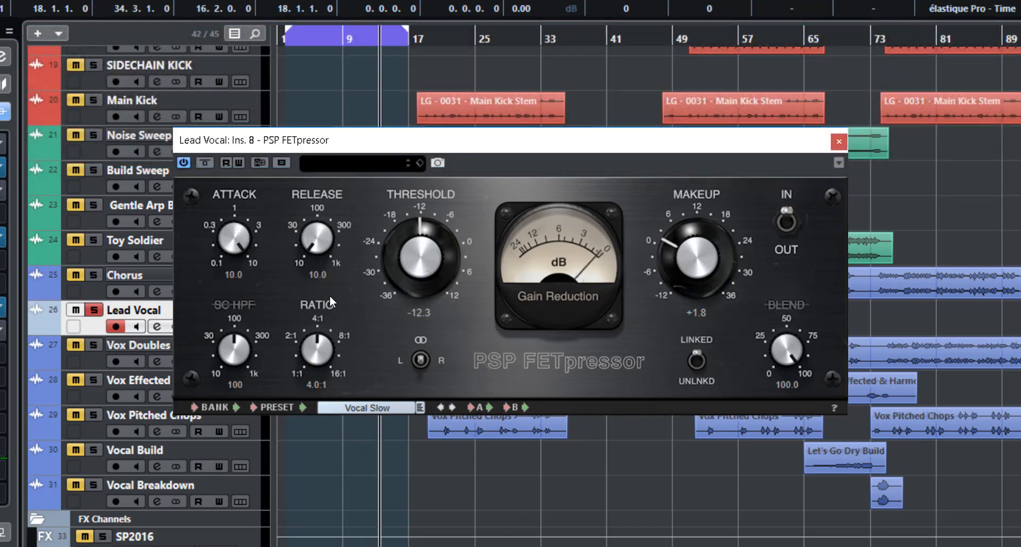
{"action": "left_click_drag", "start_coordinate": [318, 240], "coordinate": [314, 182]}
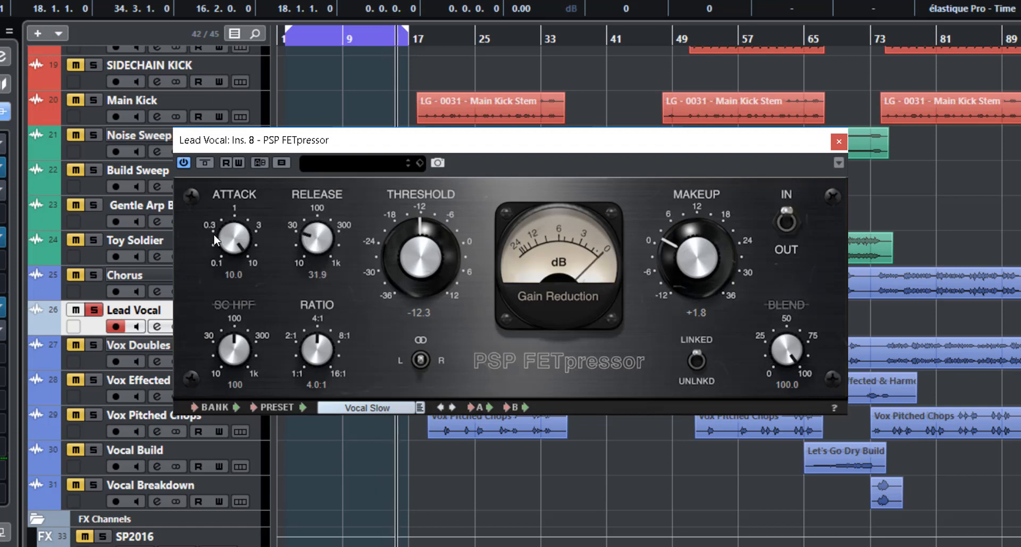
{"action": "left_click_drag", "start_coordinate": [234, 242], "coordinate": [244, 406]}
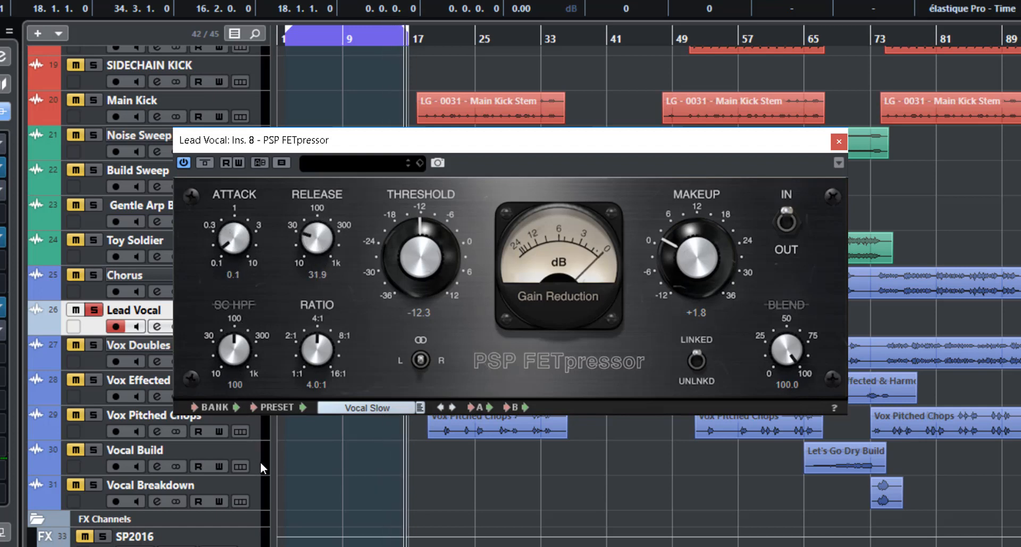
{"action": "left_click_drag", "start_coordinate": [323, 244], "coordinate": [333, 225]}
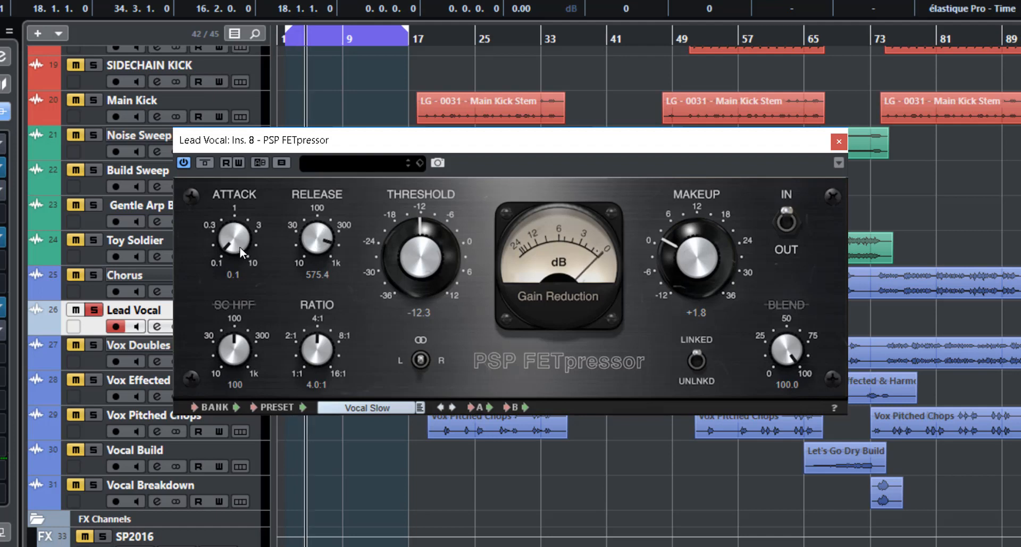
Set the FETpressor's attack to 0.9, its release to 53.5 and its threshold to -10.9
{"action": "left_click_drag", "start_coordinate": [230, 248], "coordinate": [240, 163]}
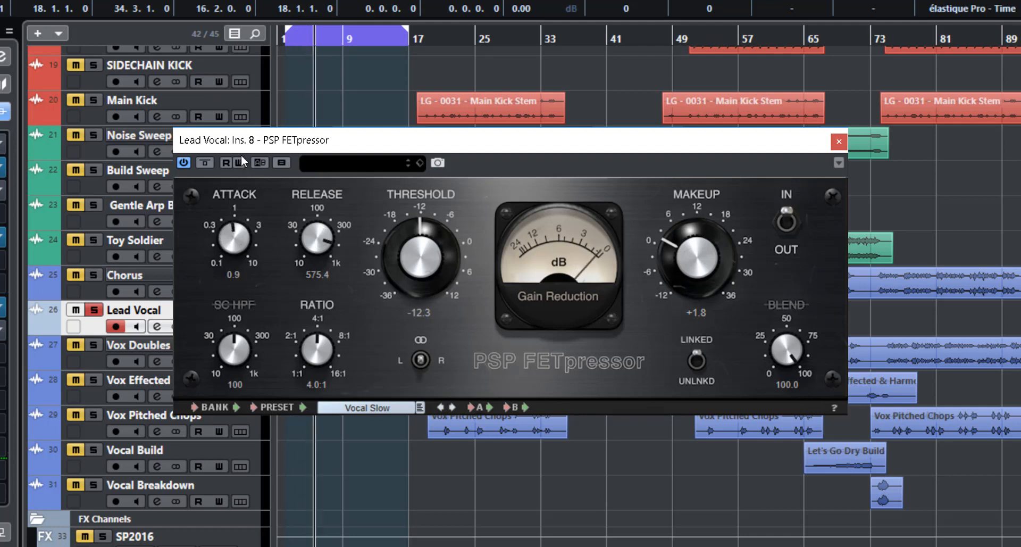
{"action": "left_click_drag", "start_coordinate": [316, 238], "coordinate": [318, 260]}
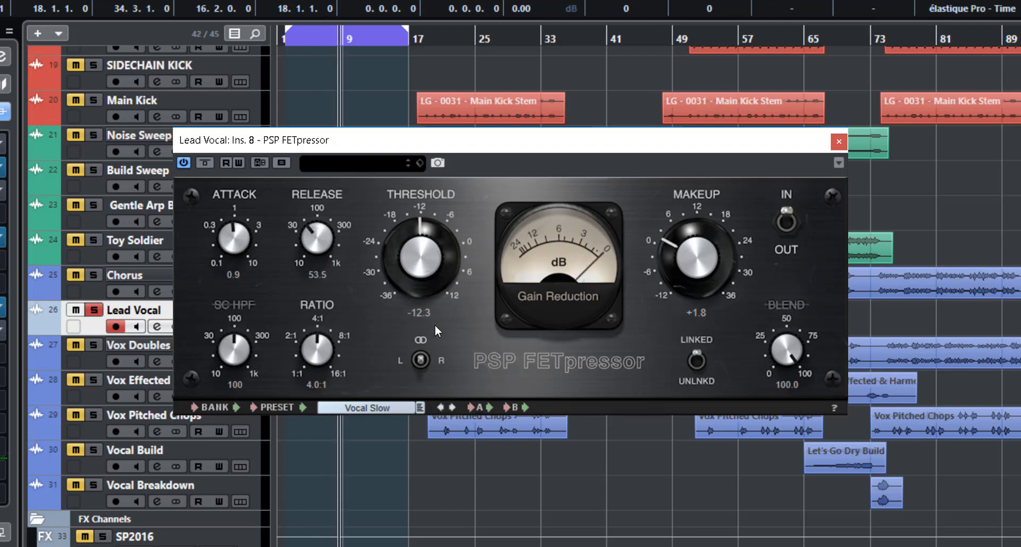
{"action": "left_click_drag", "start_coordinate": [428, 259], "coordinate": [419, 220]}
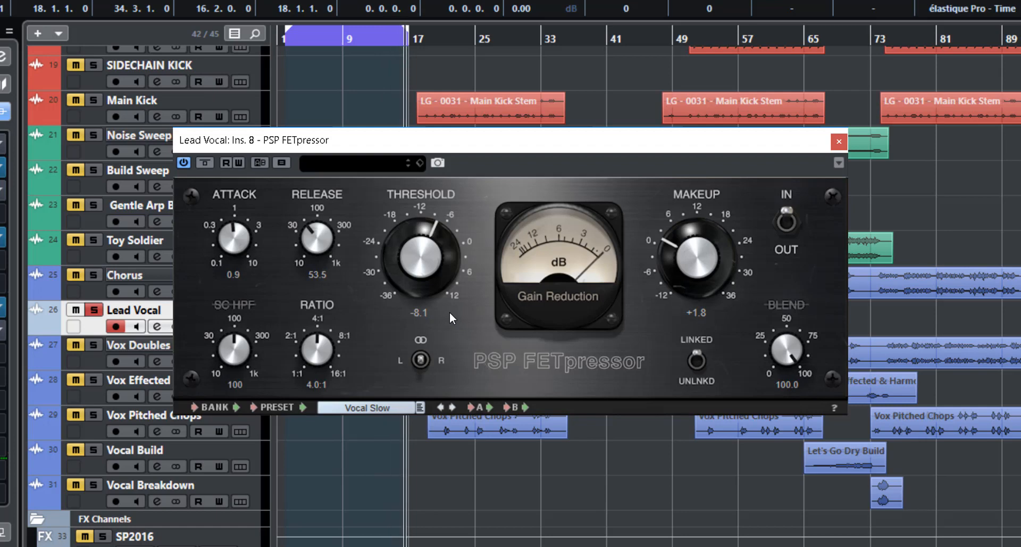
{"action": "mouse_move", "coordinate": [429, 260]}
{"action": "left_mouse_down"}
{"action": "mouse_move", "coordinate": [423, 286]}
{"action": "mouse_move", "coordinate": [423, 277]}
{"action": "left_mouse_up"}
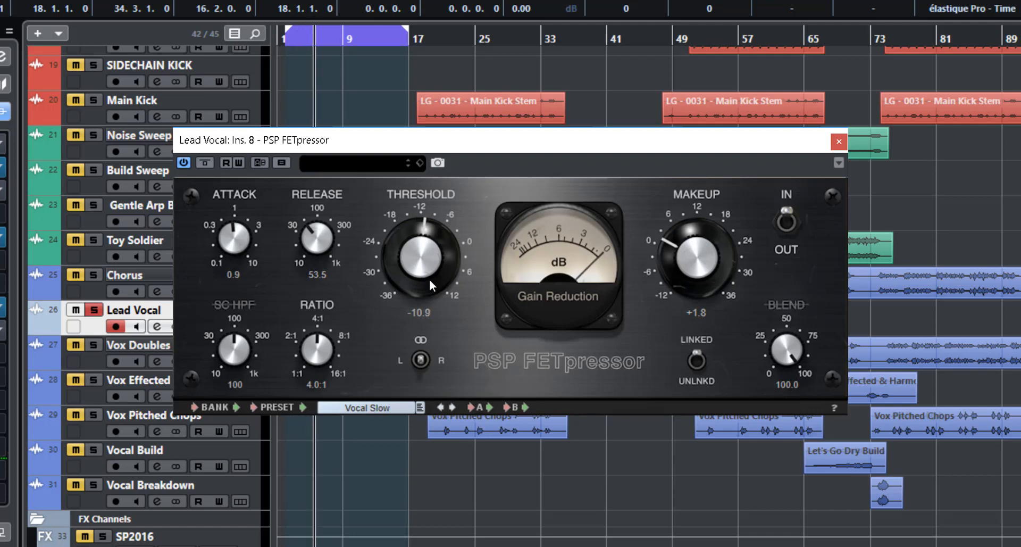
{"action": "left_click_drag", "start_coordinate": [424, 277], "coordinate": [424, 277]}
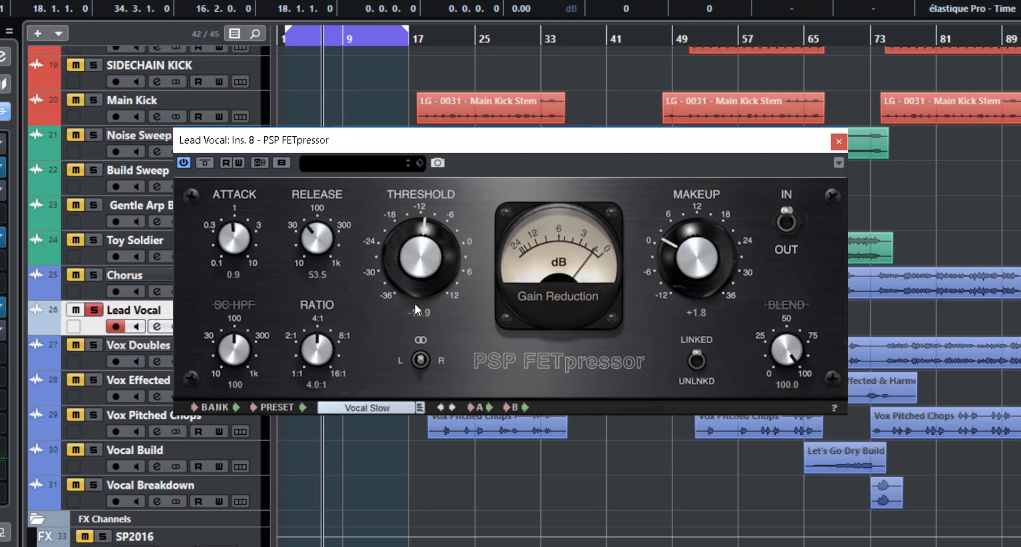
Compare the Lead Vocal with the FETpressor bypassed and active, and close its editor
{"action": "left_click", "coordinate": [204, 162]}
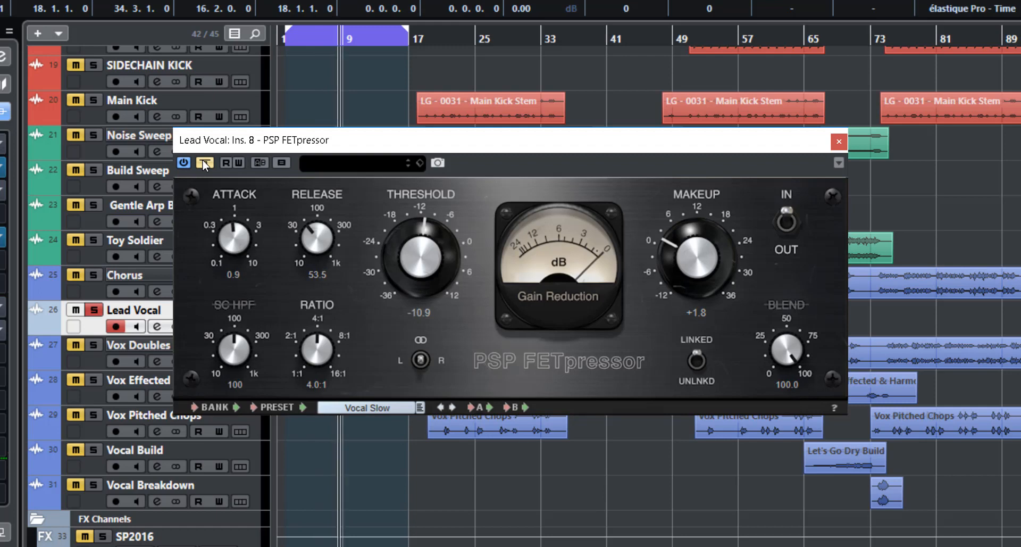
{"action": "left_click", "coordinate": [205, 162]}
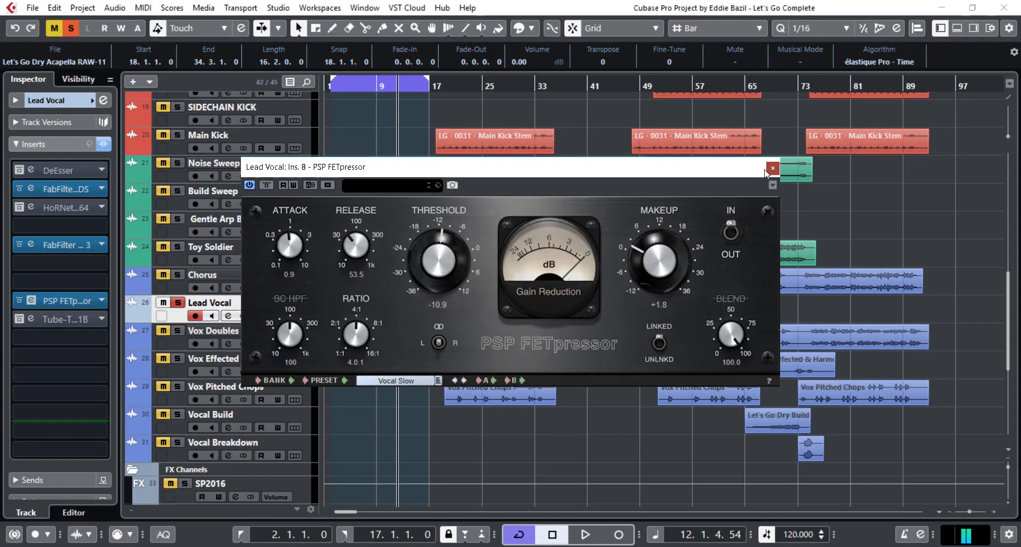
{"action": "left_click", "coordinate": [773, 168]}
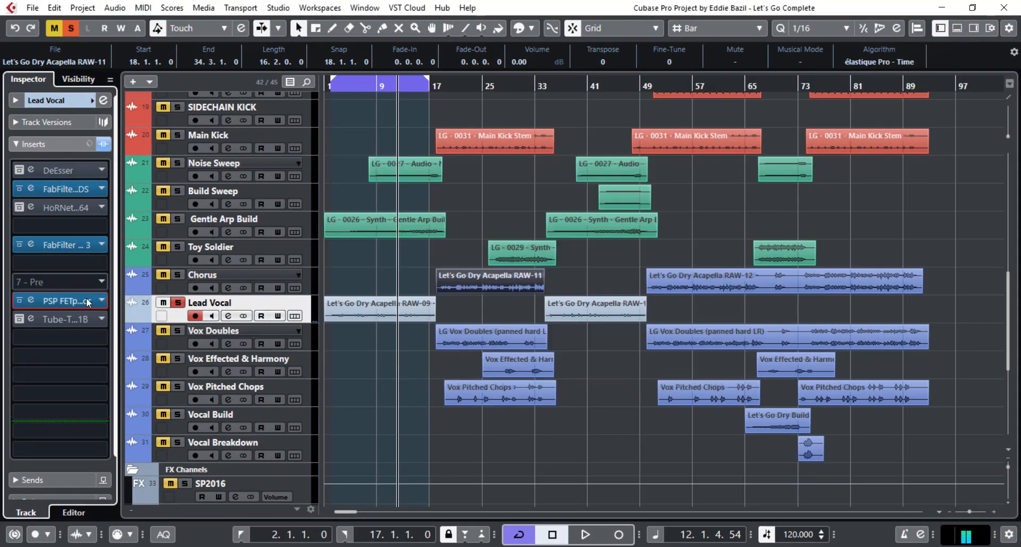
Activate the Lead Vocal's Tube-Tech ME 1B insert, open its editor, and slightly lower the High Frequency peak amount
{"action": "left_click", "coordinate": [19, 319]}
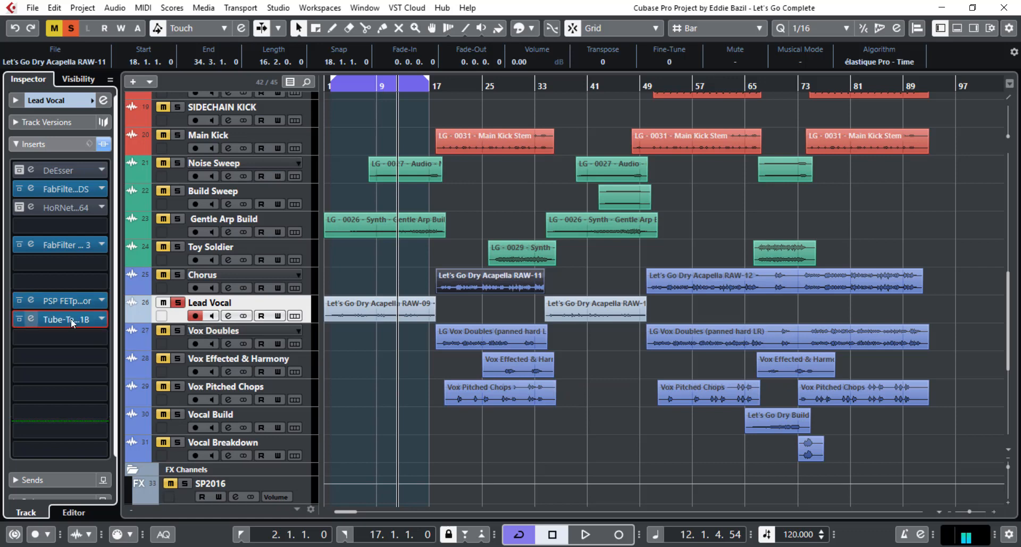
{"action": "left_click", "coordinate": [73, 319]}
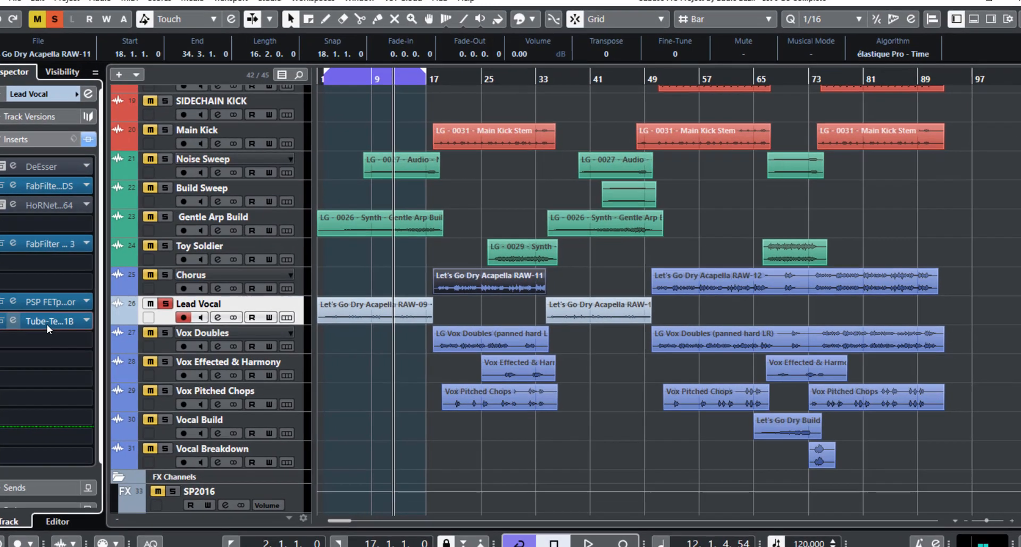
{"action": "left_click", "coordinate": [64, 319]}
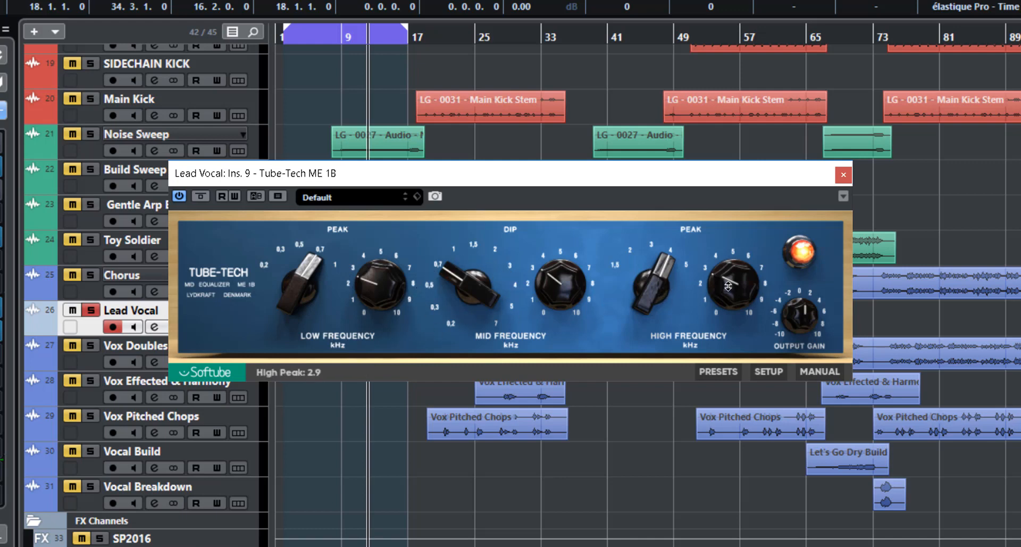
{"action": "mouse_move", "coordinate": [728, 287]}
{"action": "left_mouse_down"}
{"action": "mouse_move", "coordinate": [722, 298]}
{"action": "mouse_move", "coordinate": [719, 286]}
{"action": "left_mouse_up"}
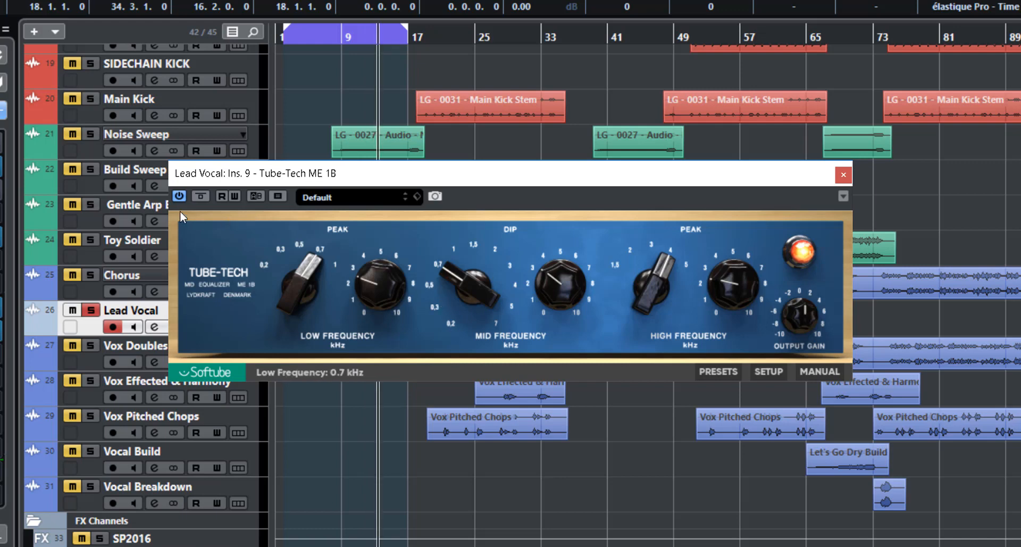
Compare the vocal with the Tube-Tech ME 1B bypassed and active, and close the equalizer's editor
{"action": "left_click", "coordinate": [206, 199]}
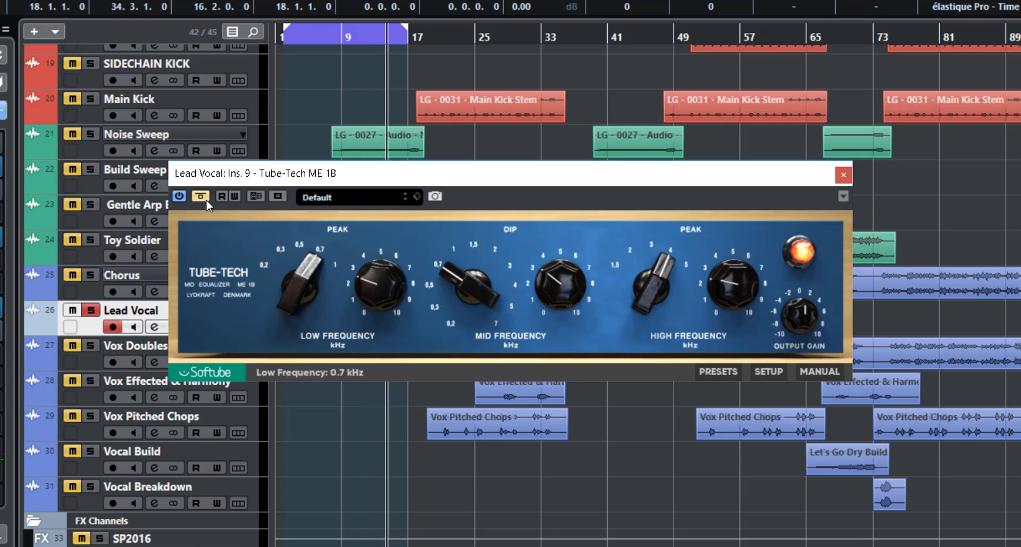
{"action": "left_click", "coordinate": [205, 199]}
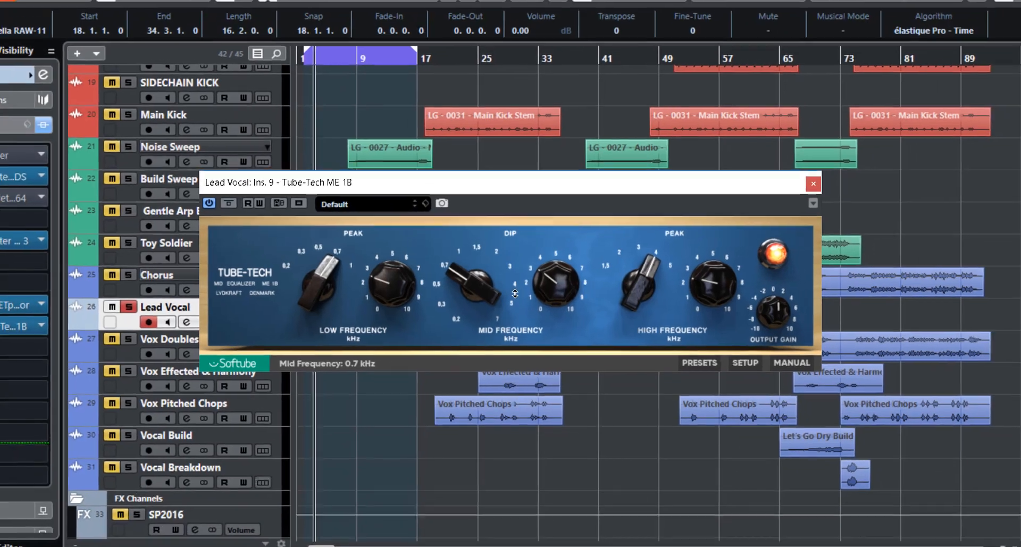
{"action": "left_click", "coordinate": [843, 174]}
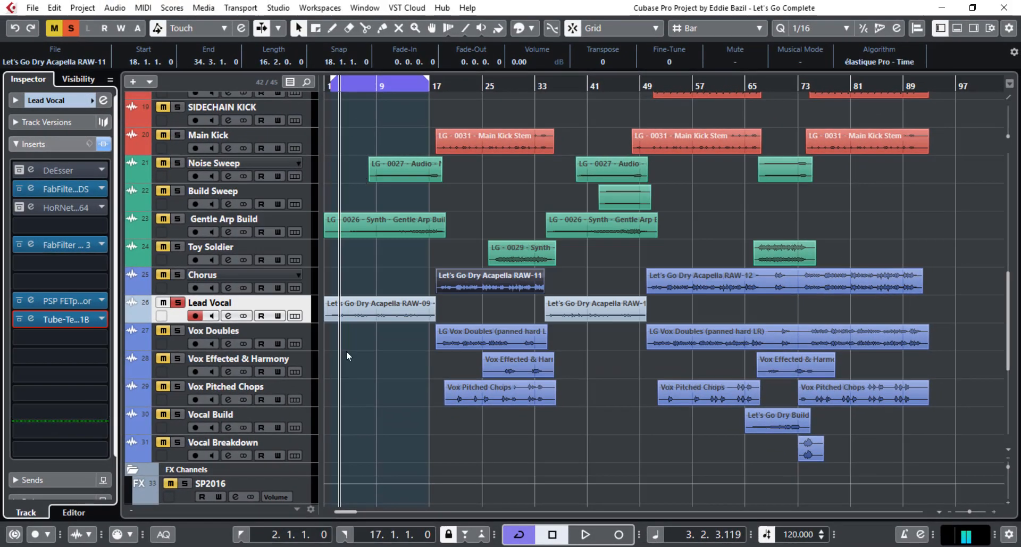
Save the Lead Vocal's inserts as an FX chain preset named "lets go tamed"
{"action": "left_click", "coordinate": [89, 142]}
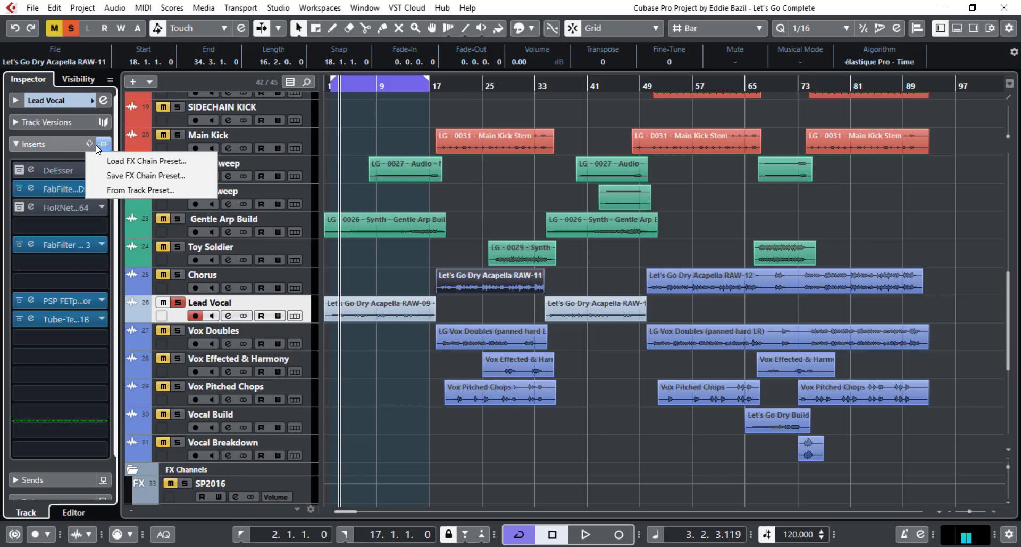
{"action": "left_click", "coordinate": [136, 171]}
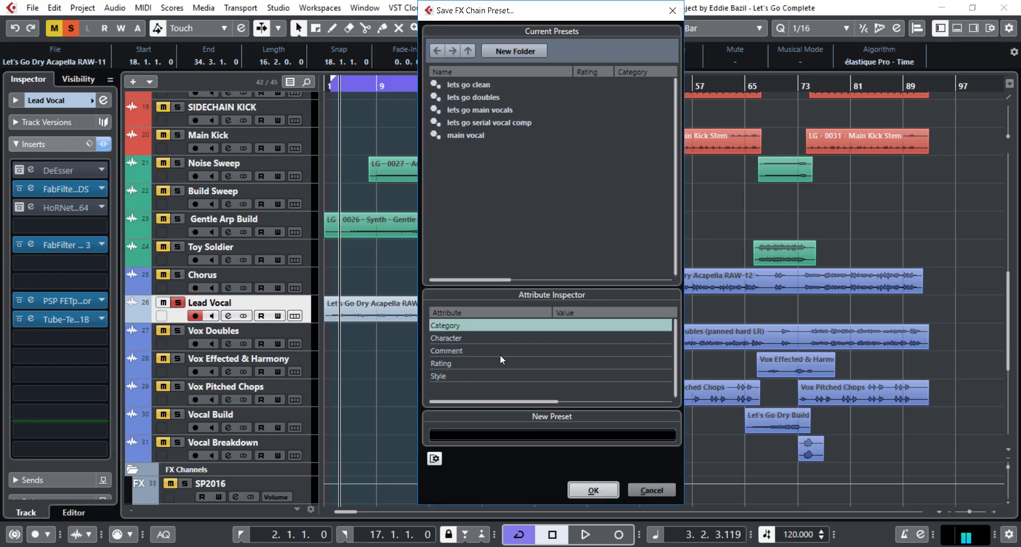
{"action": "type", "text": "lets go tamed"}
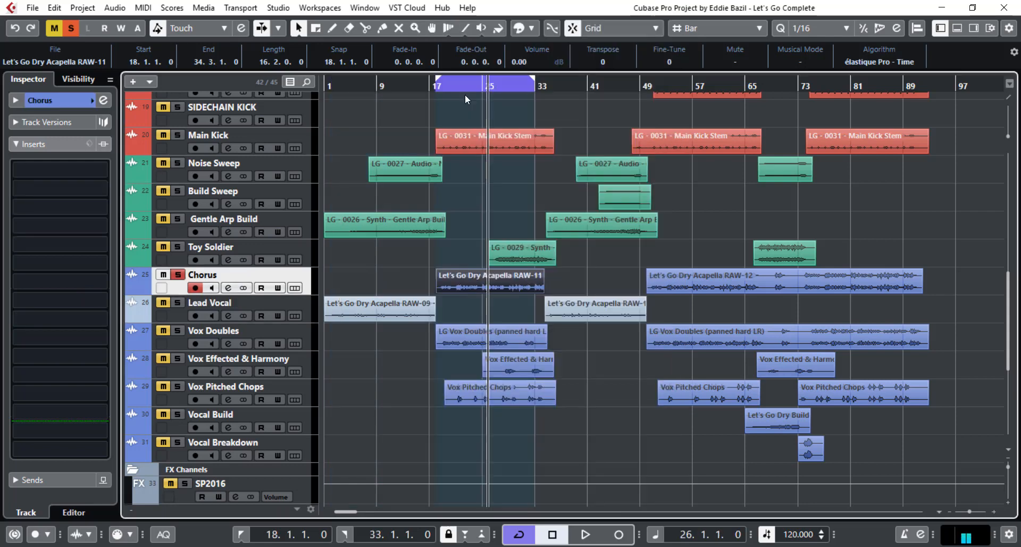
Audition the Chorus track without effects, and load the "lets go tamed" FX chain preset into its inserts
{"action": "key", "text": "space"}
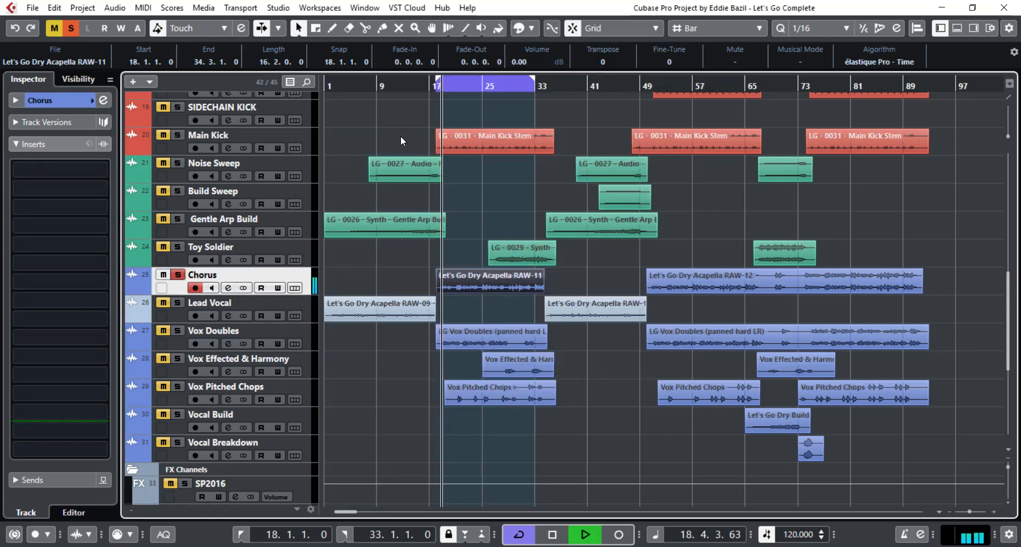
{"action": "key", "text": "space"}
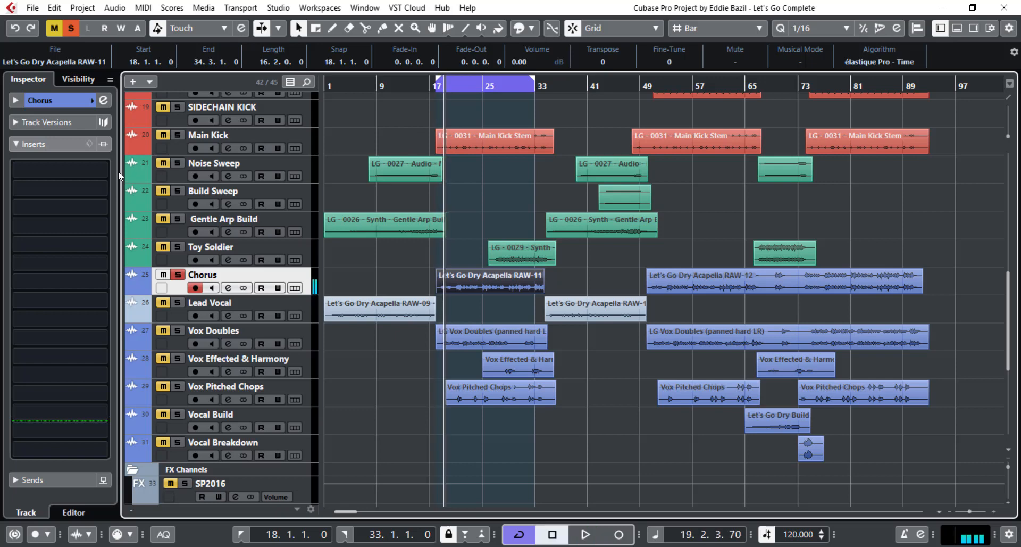
{"action": "left_click", "coordinate": [89, 146]}
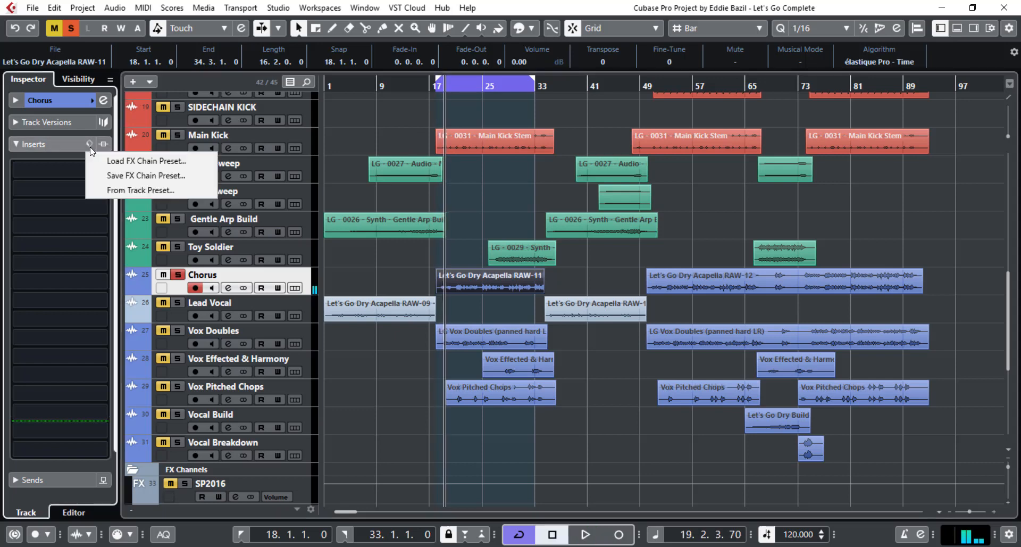
{"action": "left_click", "coordinate": [113, 165]}
{"action": "left_click", "coordinate": [433, 329]}
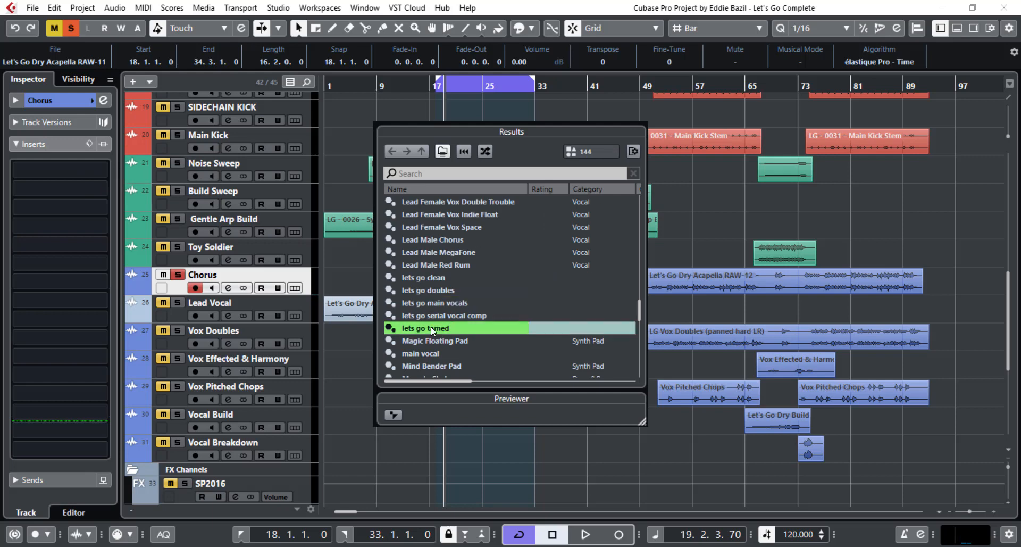
{"action": "left_click", "coordinate": [709, 216]}
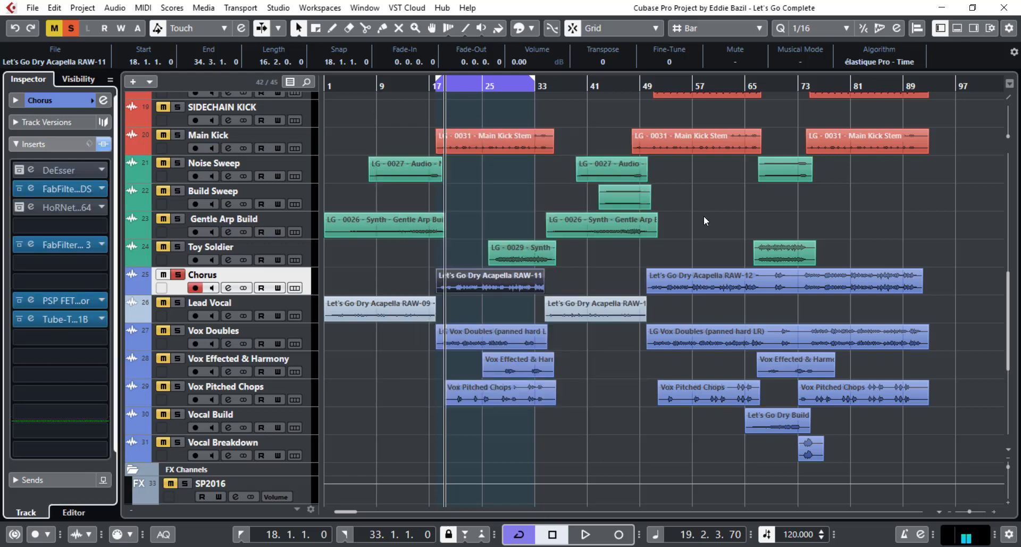
Play the looped Chorus vocal in two passes, comparing all its inserts bypassed and active, and stop playback with the inserts active
{"action": "key", "text": "space"}
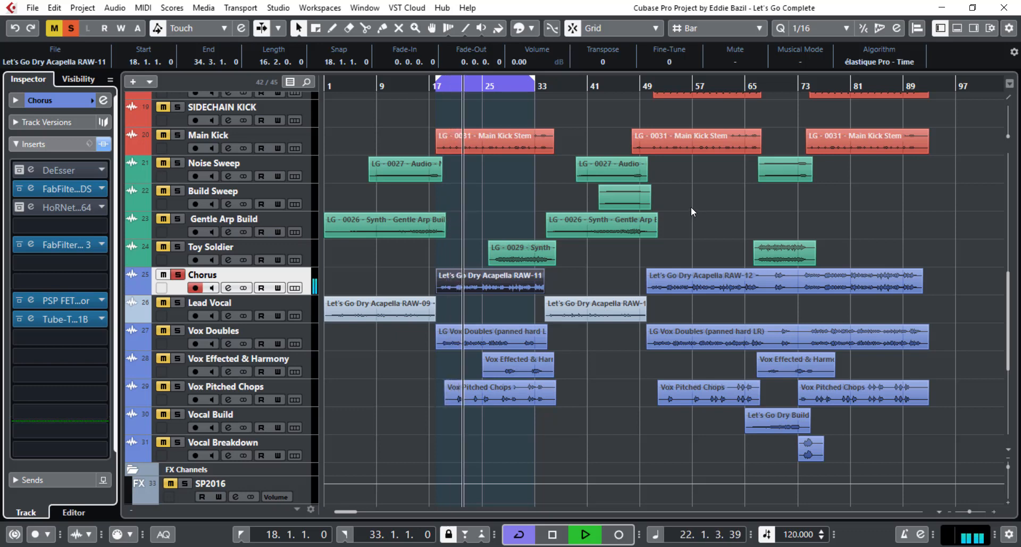
{"action": "left_click", "coordinate": [104, 144]}
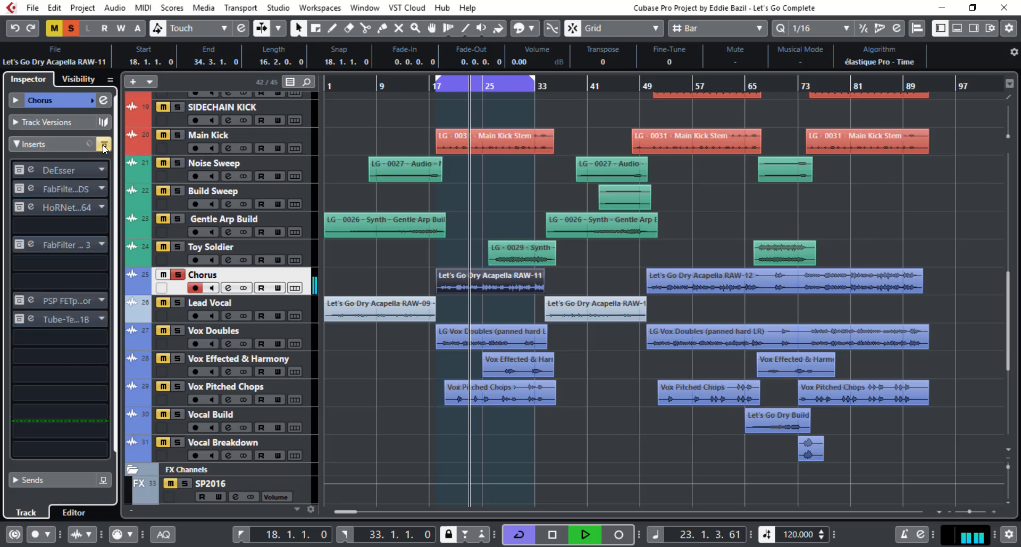
{"action": "left_click", "coordinate": [103, 145]}
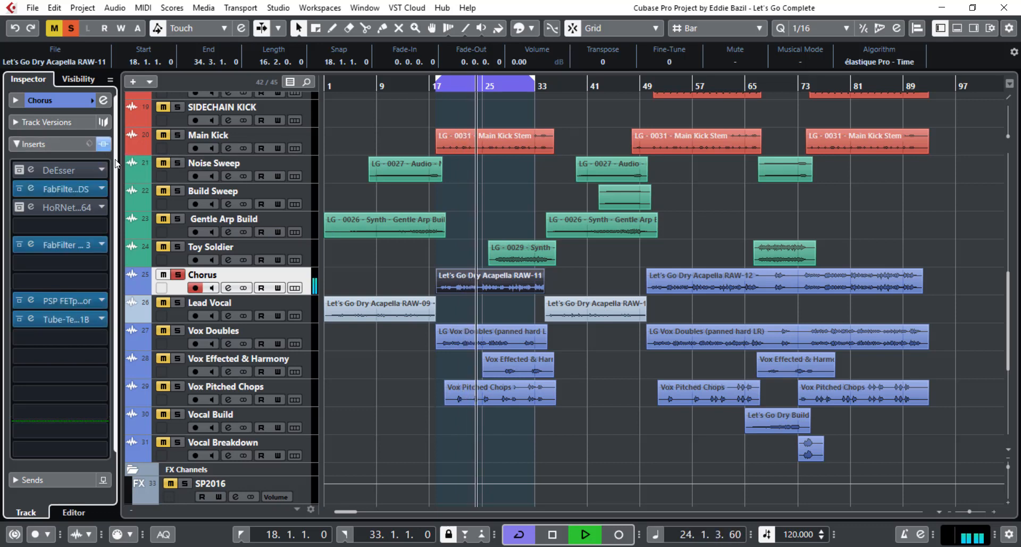
{"action": "key", "text": "space"}
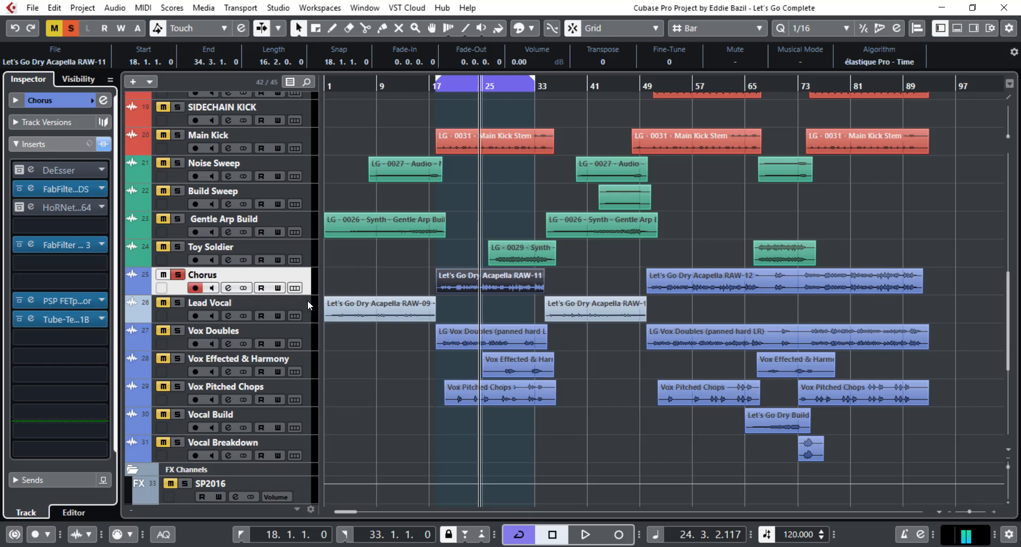
{"action": "key", "text": "space"}
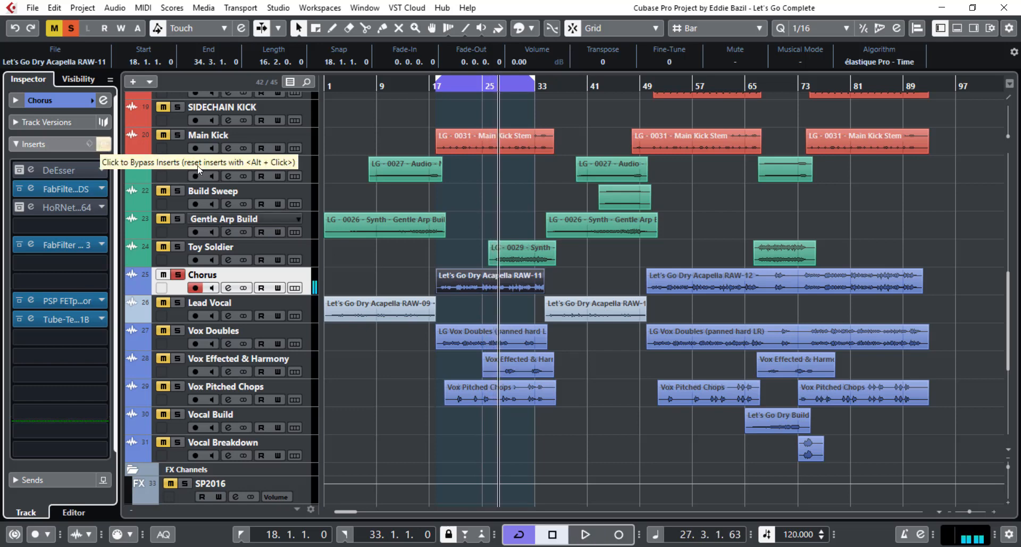
{"action": "key", "text": "space"}
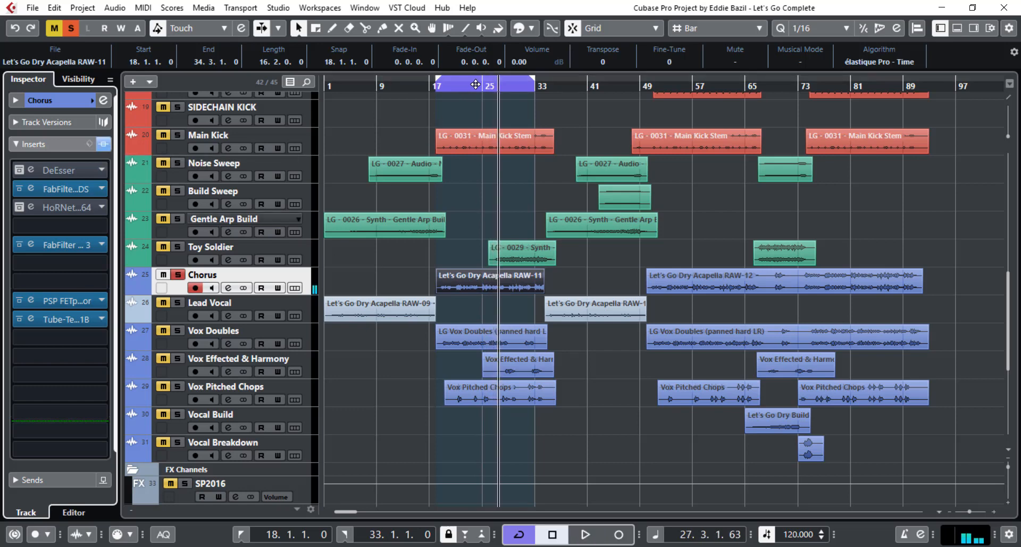
{"action": "left_click", "coordinate": [105, 144]}
{"action": "key", "text": "space"}
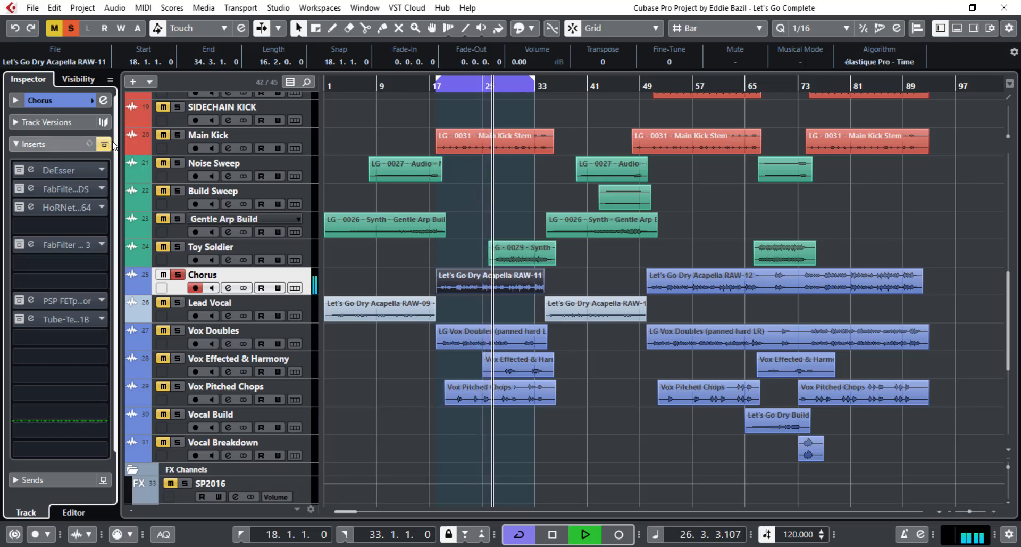
{"action": "left_click", "coordinate": [107, 143]}
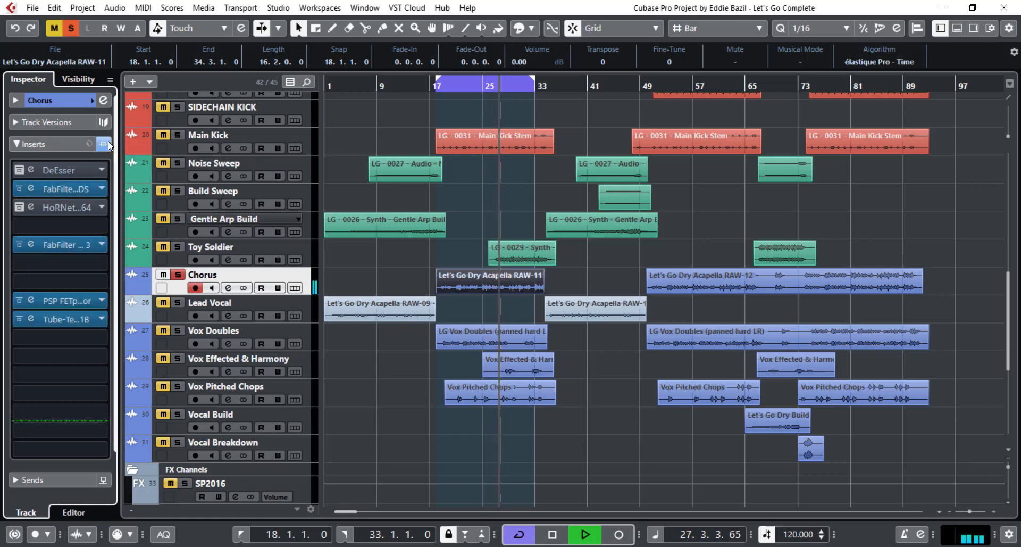
{"action": "key", "text": "space"}
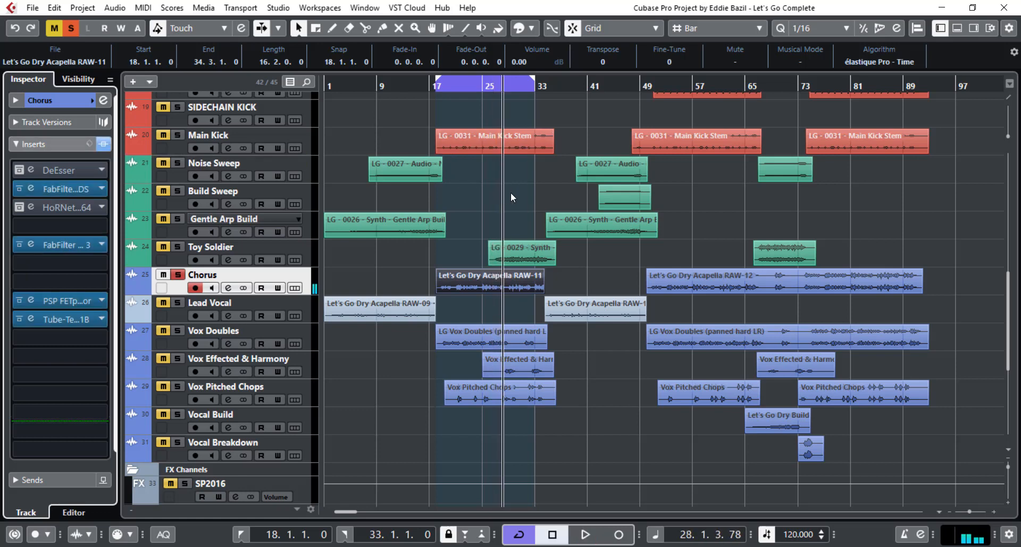